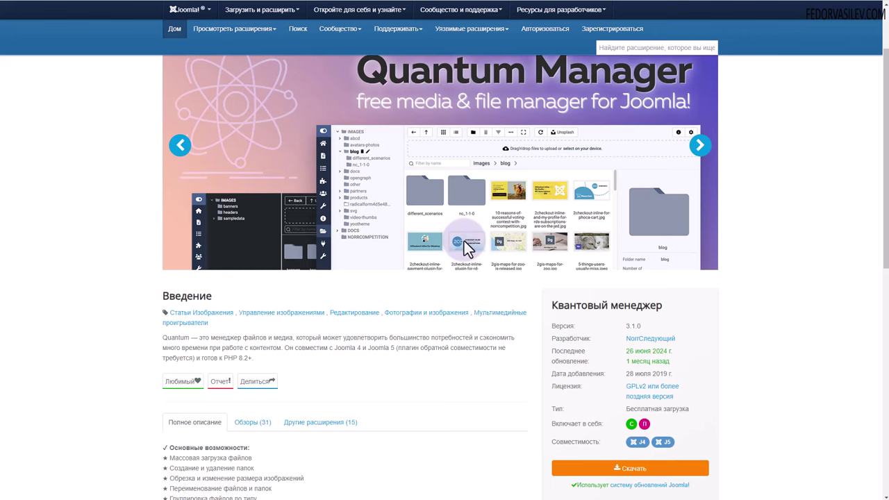
Read through the list of main features in the full description on the Quantum Manager extension page
scroll(290, 362, "down", 3)
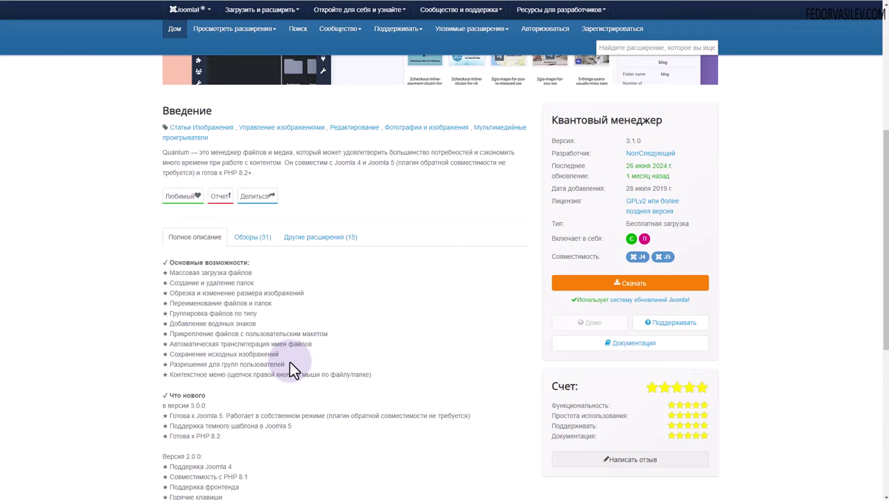
left_click_drag(169, 263, 243, 347)
left_click(263, 354)
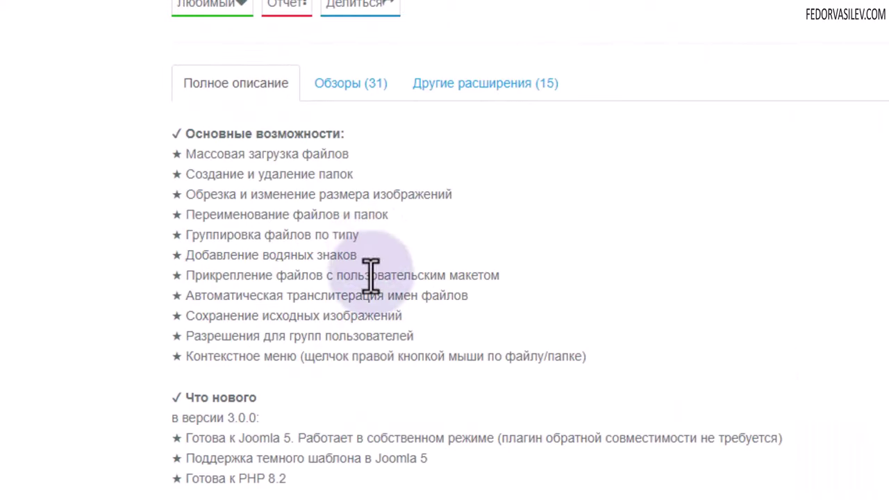
left_click_drag(252, 270, 216, 270)
left_click_drag(281, 160, 278, 133)
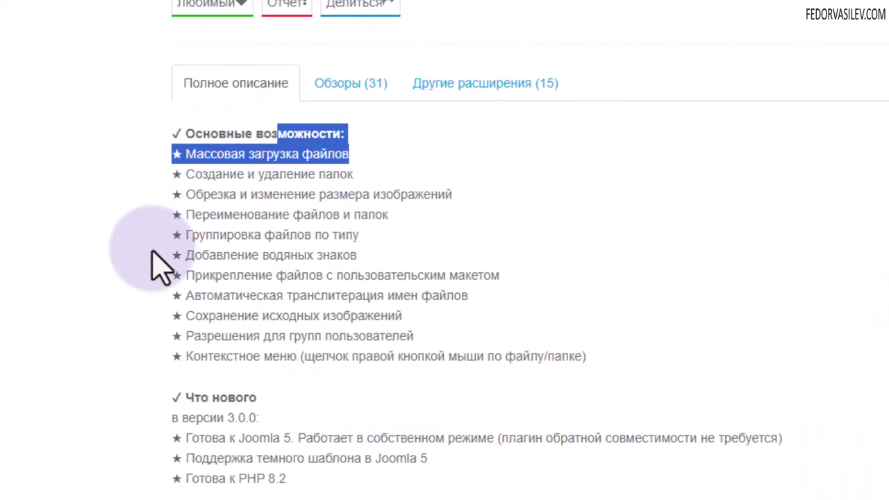
left_click_drag(353, 174, 279, 174)
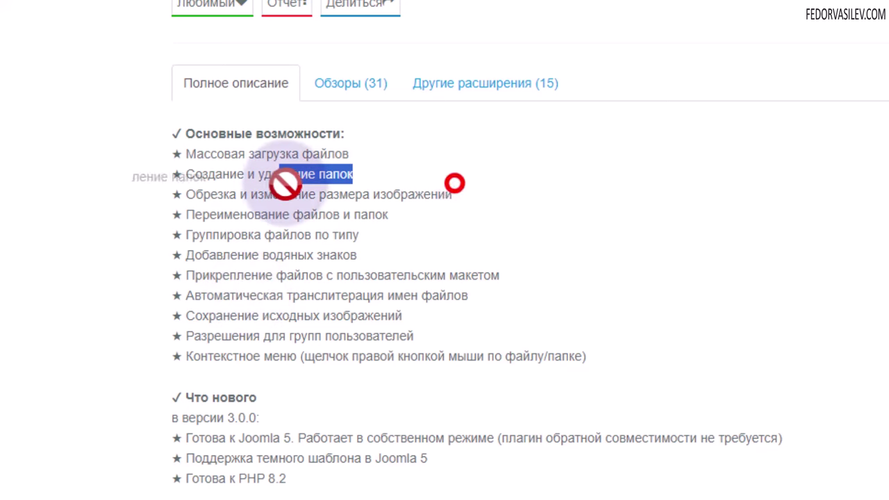
left_click_drag(386, 194, 250, 194)
left_click_drag(386, 215, 261, 215)
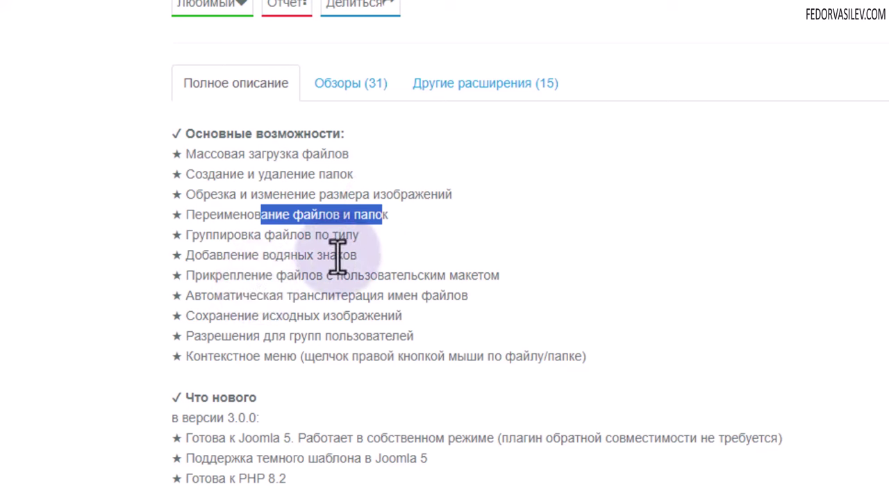
left_click_drag(375, 236, 254, 235)
left_click_drag(362, 255, 184, 256)
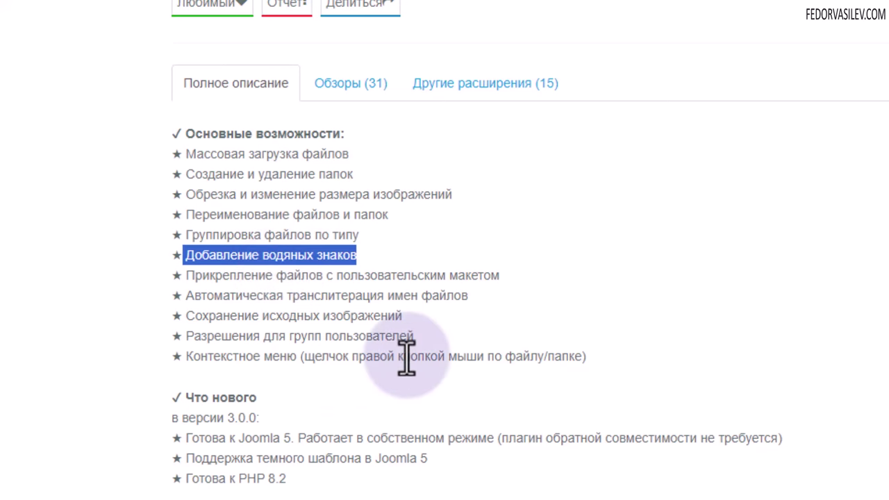
left_click_drag(300, 275, 478, 277)
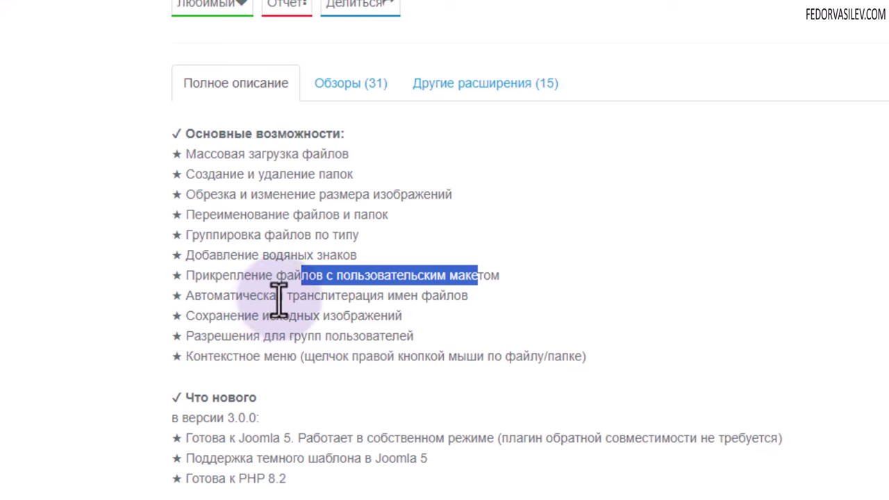
left_click_drag(276, 296, 461, 296)
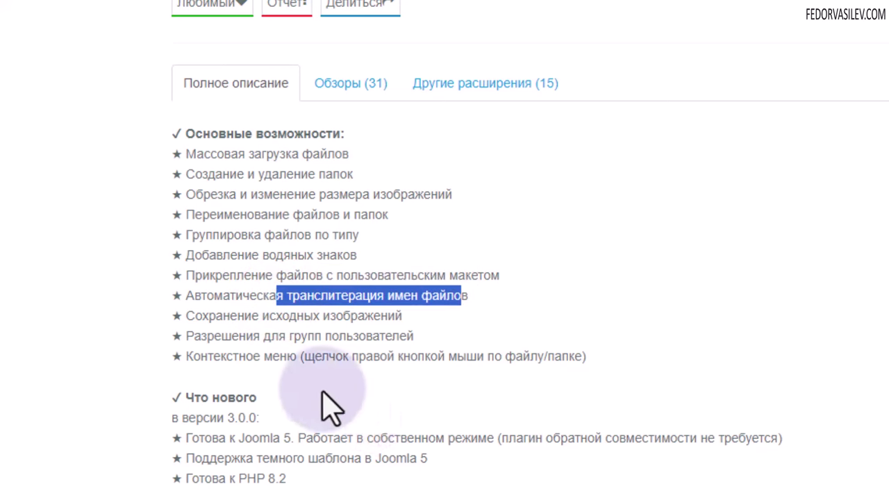
left_click_drag(297, 315, 423, 334)
left_click_drag(246, 336, 401, 410)
left_click_drag(225, 359, 559, 379)
left_click(622, 359)
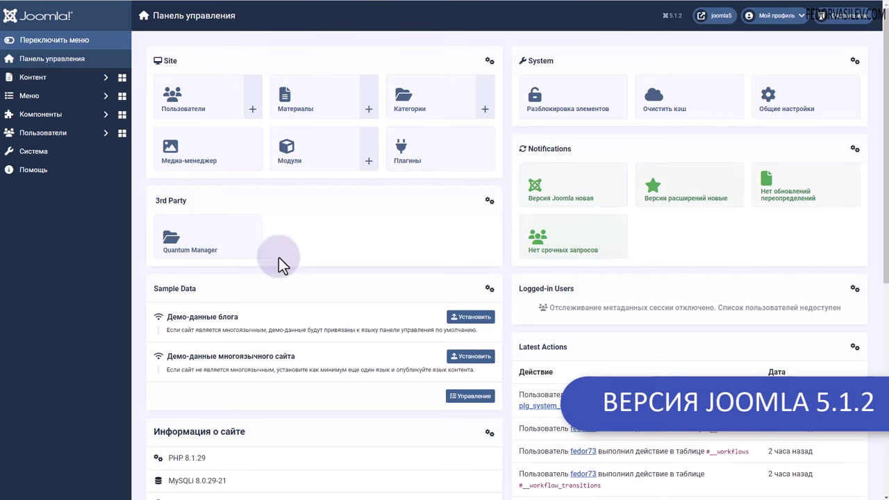
Open the Joomla plugins list and filter the system plugins by the status Отключено
left_click(402, 175)
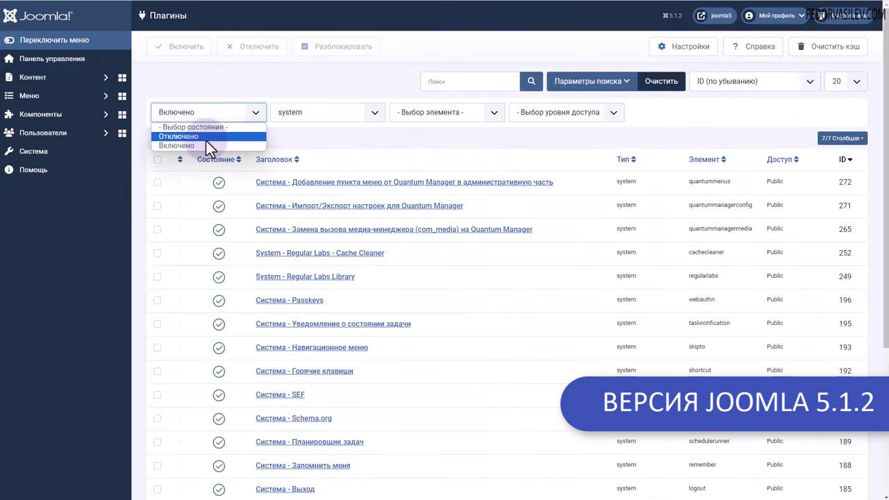
left_click(206, 141)
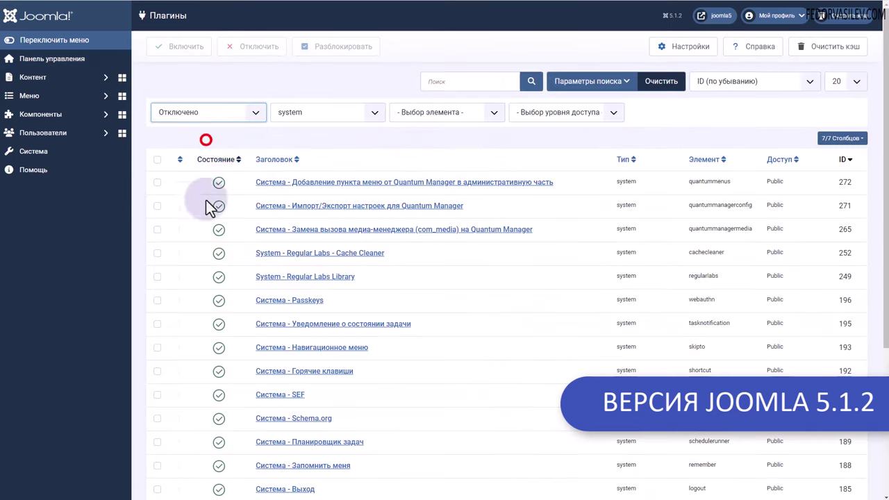
left_click_drag(338, 236, 354, 262)
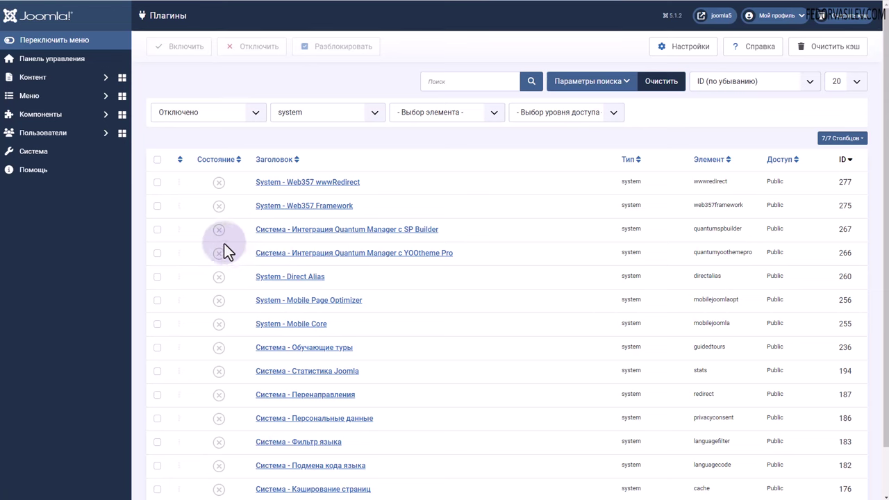
Examine the Quantum Manager integration plugins for SP Builder and YOOtheme Pro, viewing the SP Builder plugin's settings without changing them
left_click_drag(452, 233, 264, 234)
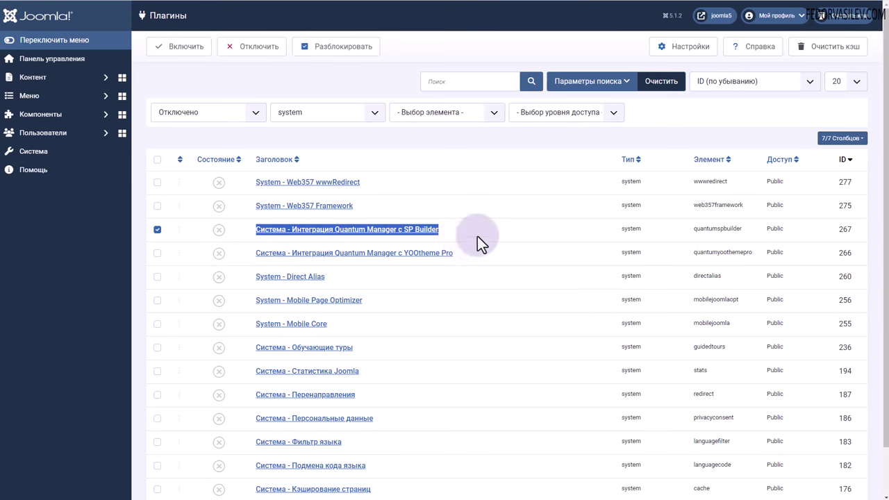
left_click_drag(456, 236, 339, 237)
left_click(478, 256)
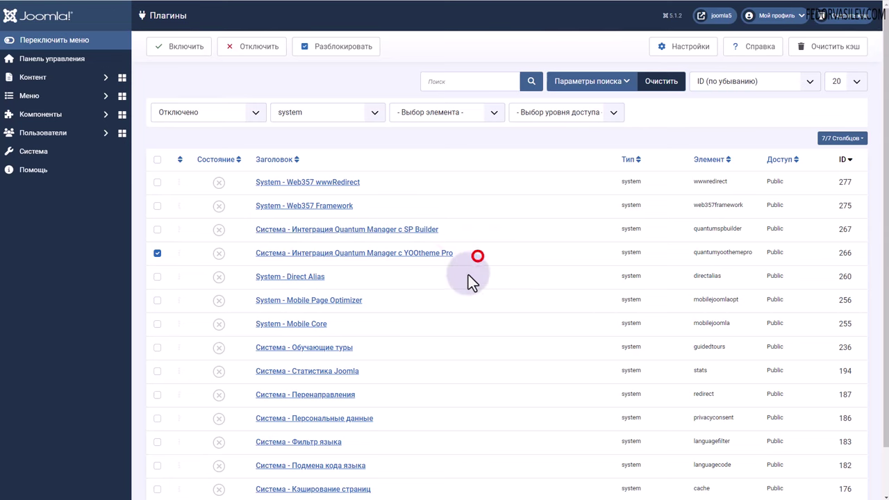
left_click_drag(472, 256, 296, 257)
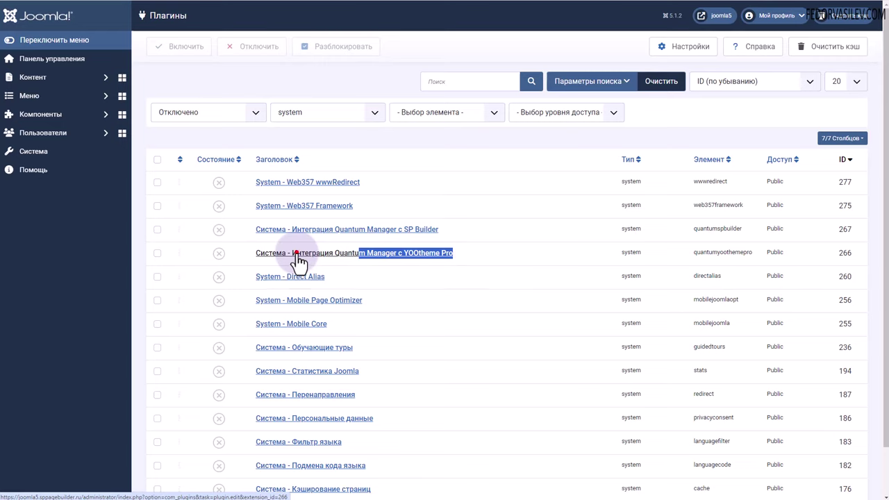
left_click(296, 254)
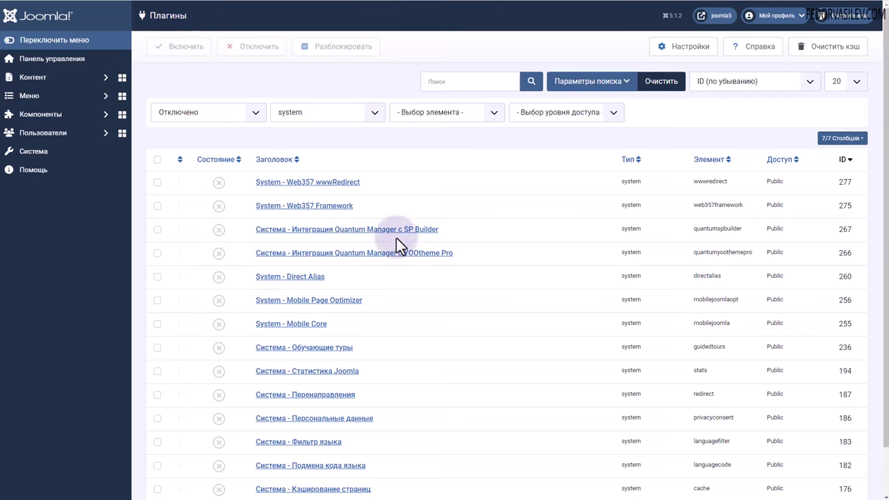
left_click(395, 230)
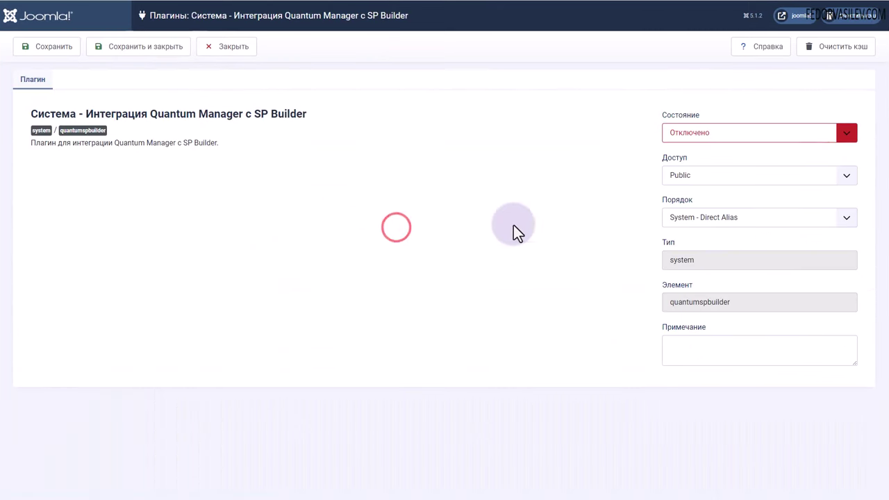
left_click(223, 56)
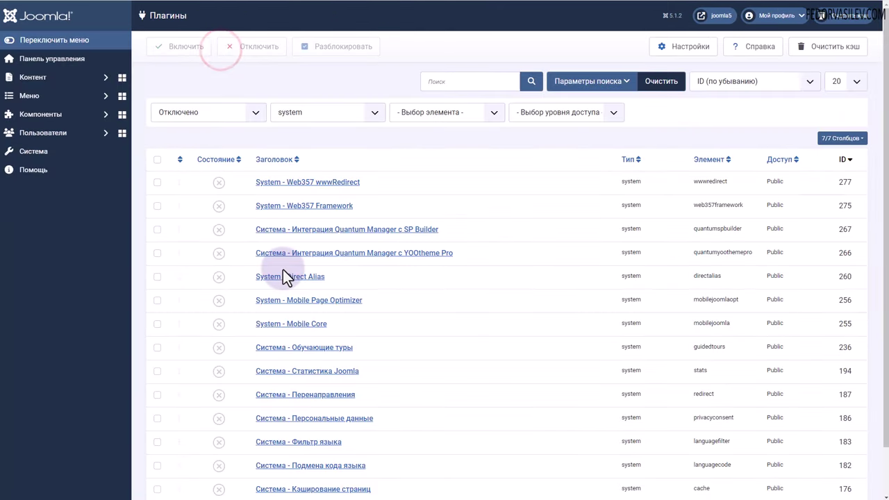
Go from the articles list to the standard Joomla media manager to view its folders and images
left_click(49, 77)
left_click(41, 97)
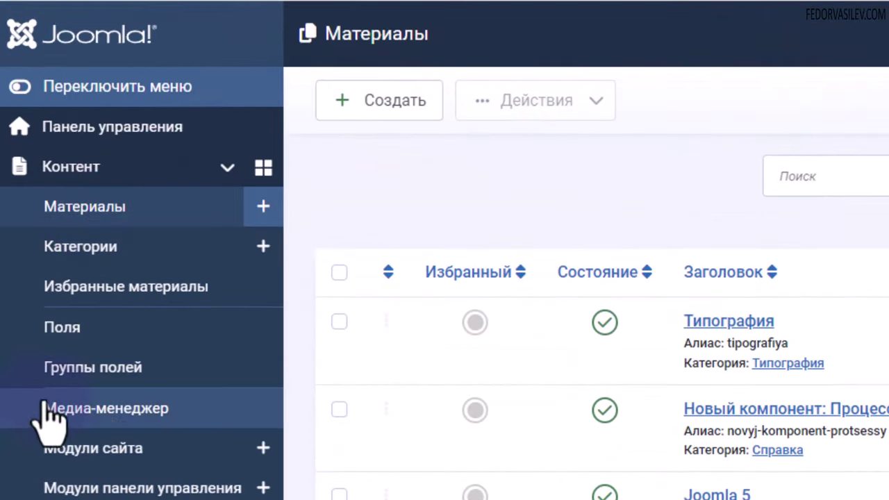
left_click(123, 409)
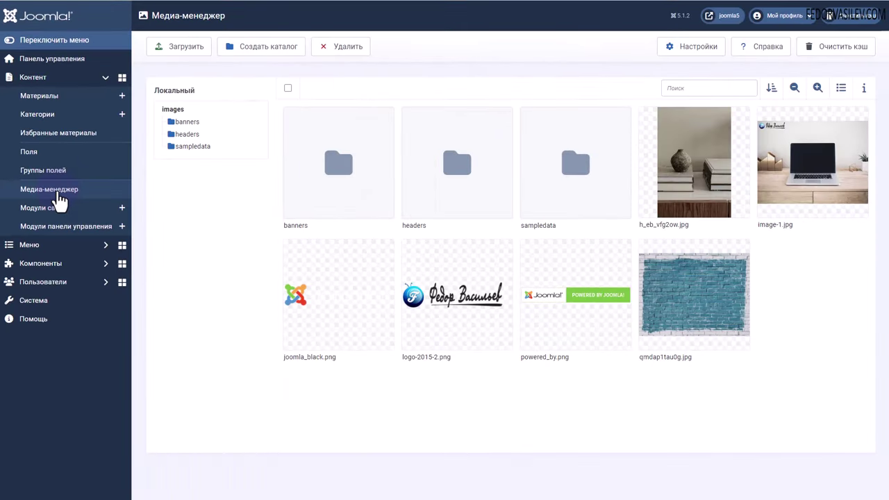
Open the Quantum Manager component and go through its Музыка folder to the Видео folder
left_click(59, 267)
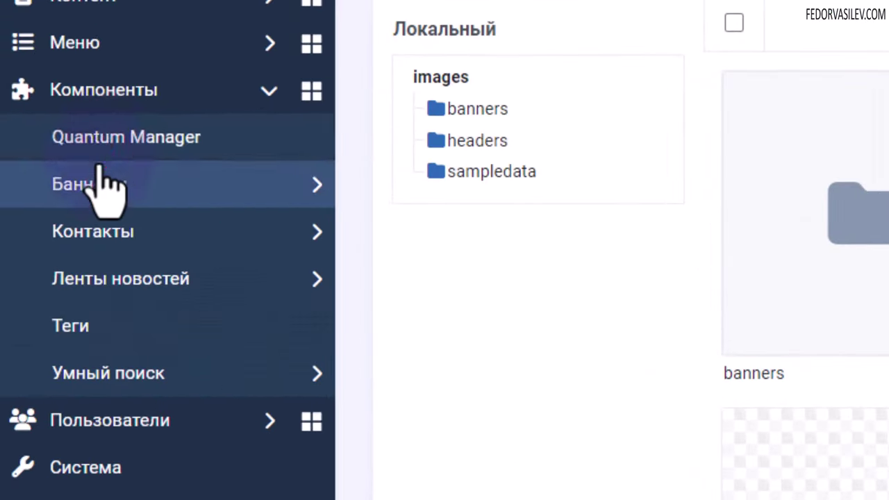
left_click(40, 135)
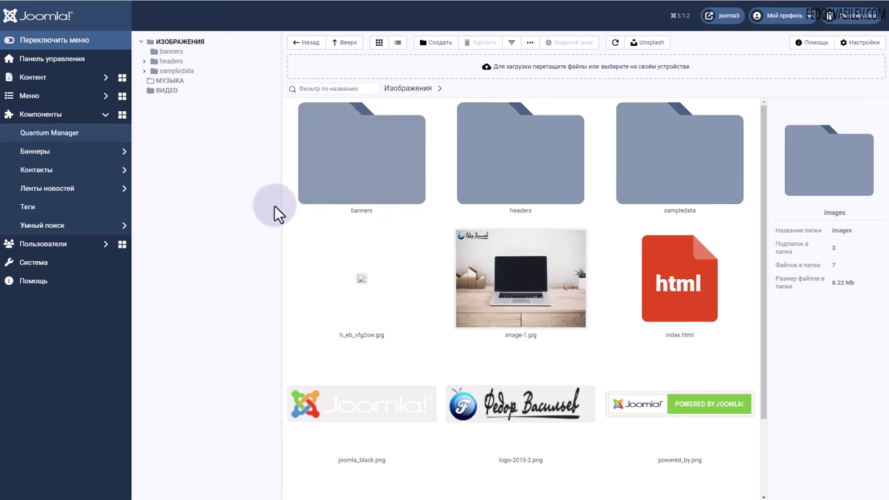
right_click(179, 125)
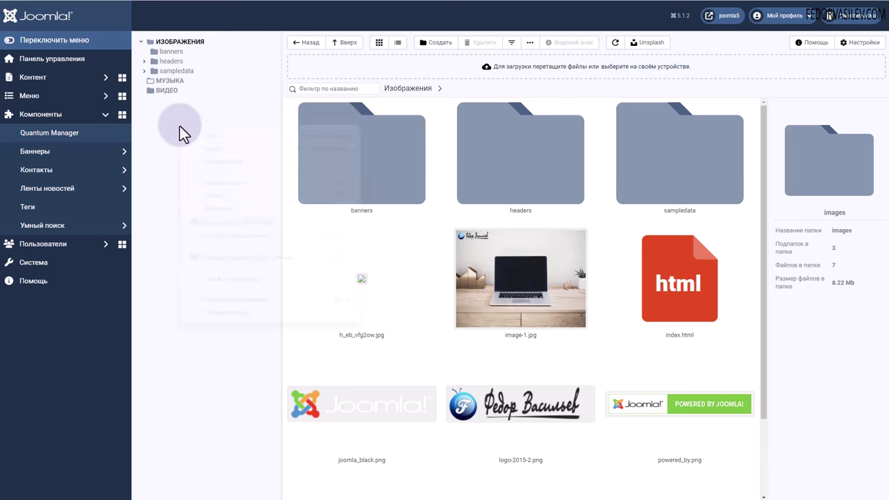
left_click(164, 101)
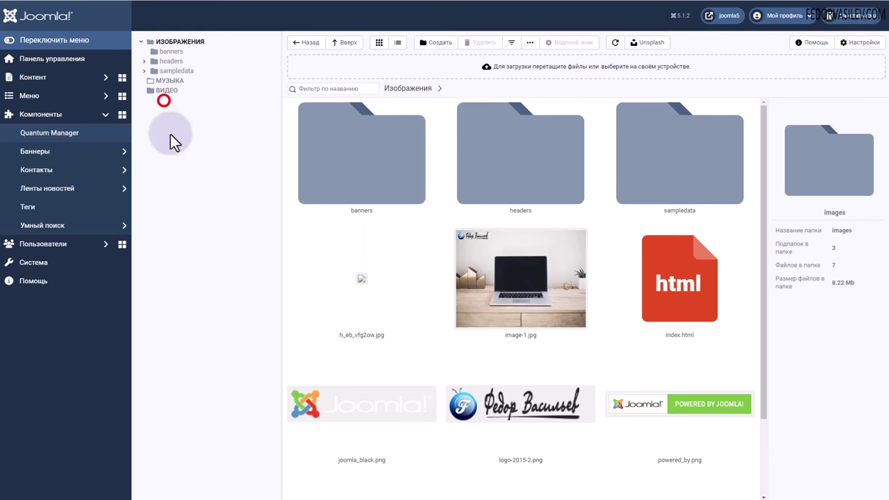
left_click(167, 81)
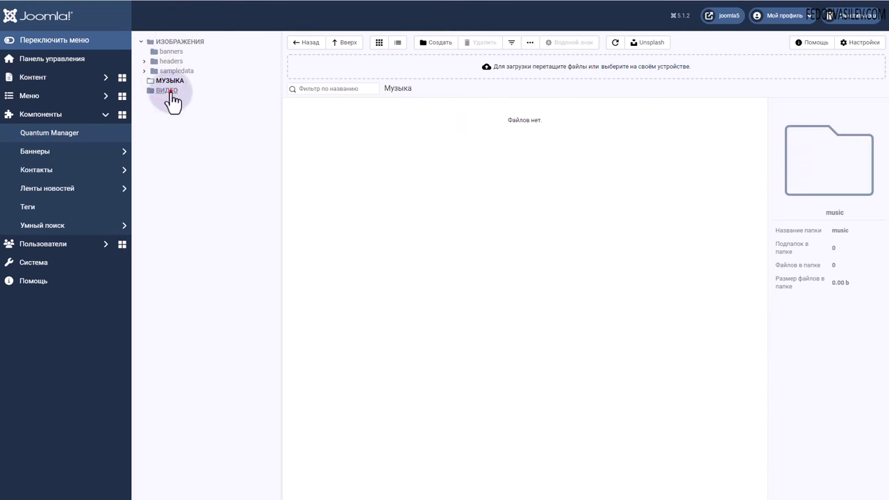
left_click(168, 90)
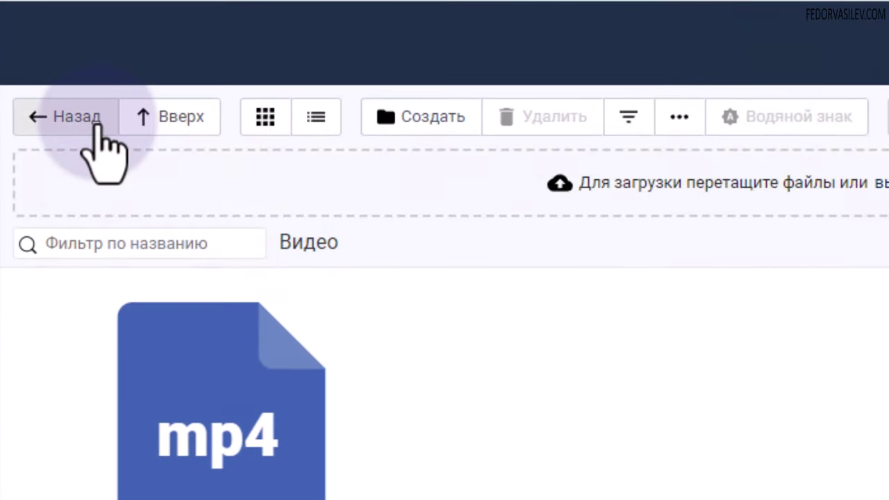
Try the back and up navigation and inspect the grid and list display options for the Видео folder
left_click(346, 42)
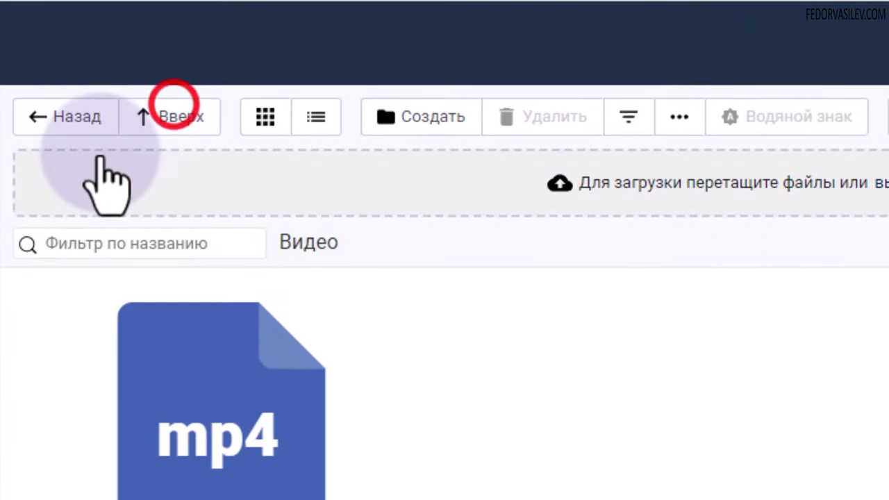
left_click(51, 115)
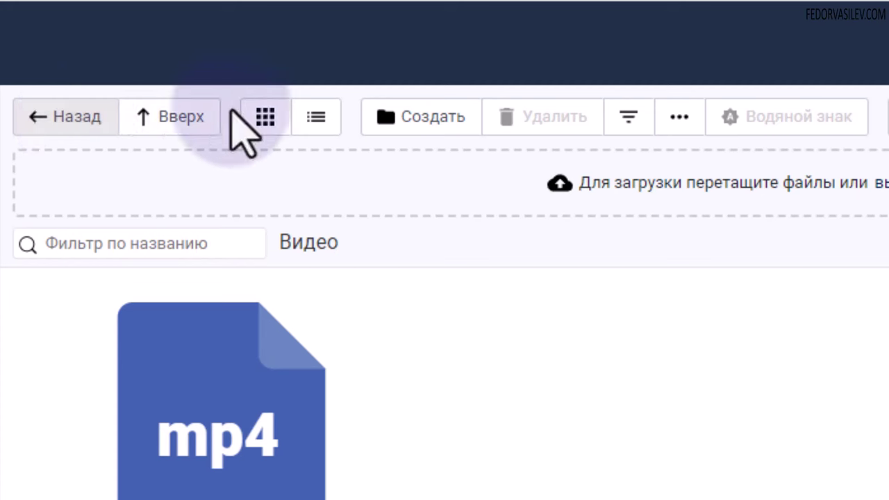
left_click(316, 114)
left_click(264, 116)
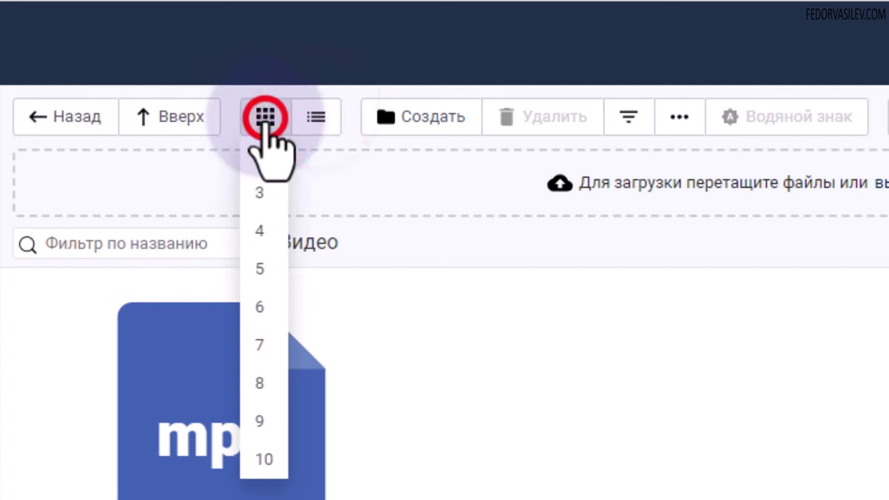
left_click(305, 115)
left_click(257, 115)
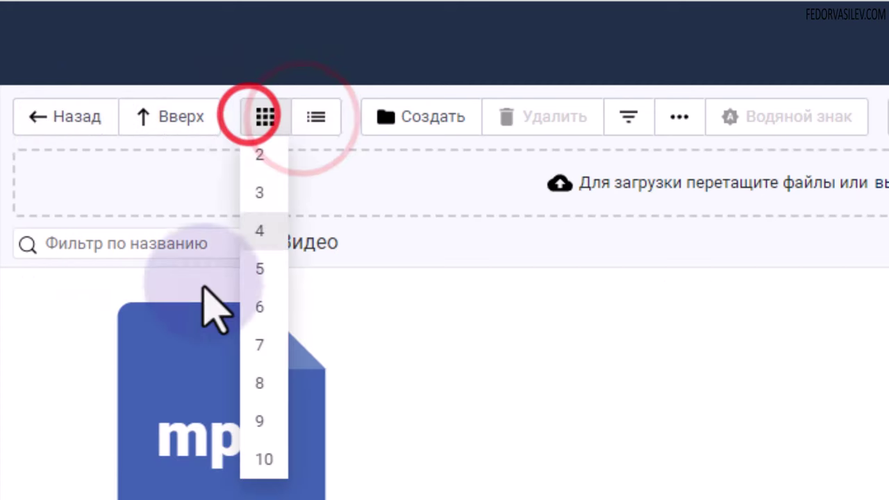
Create a folder named "тест" inside the Видео folder and open the new folder
left_click(420, 116)
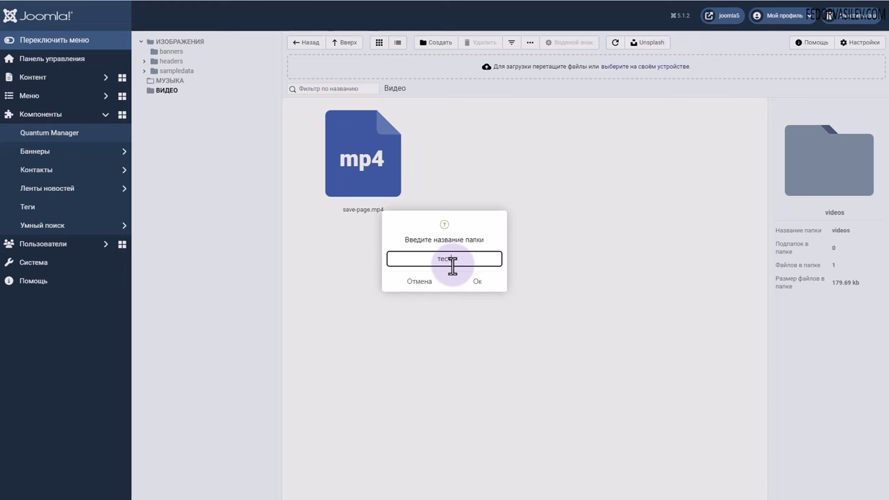
left_click(474, 281)
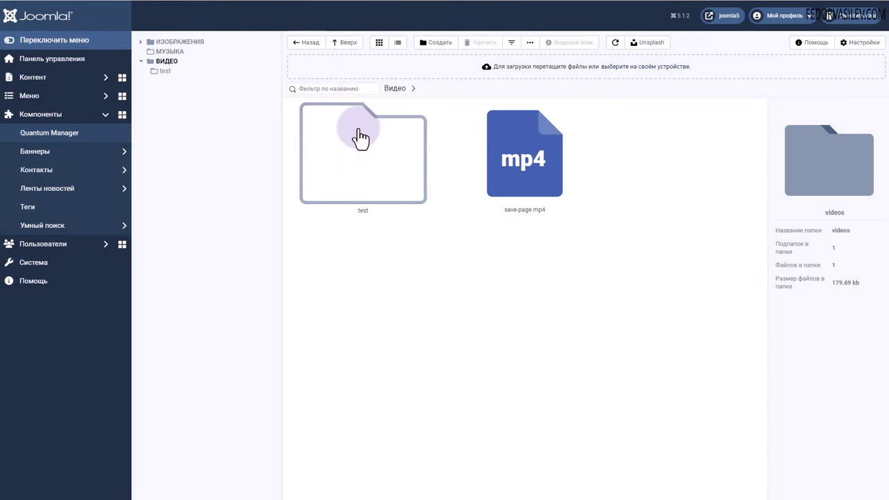
double_click(333, 157)
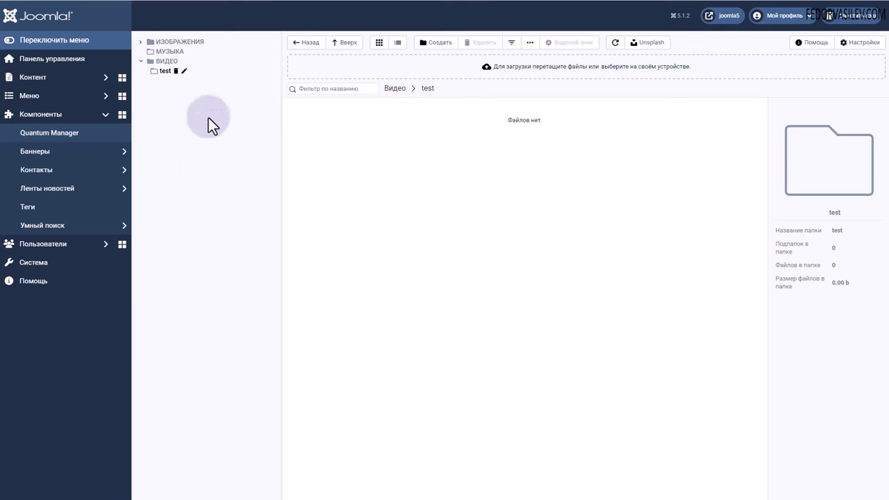
Return to the Изображения folder and check its grid display options
left_click(164, 44)
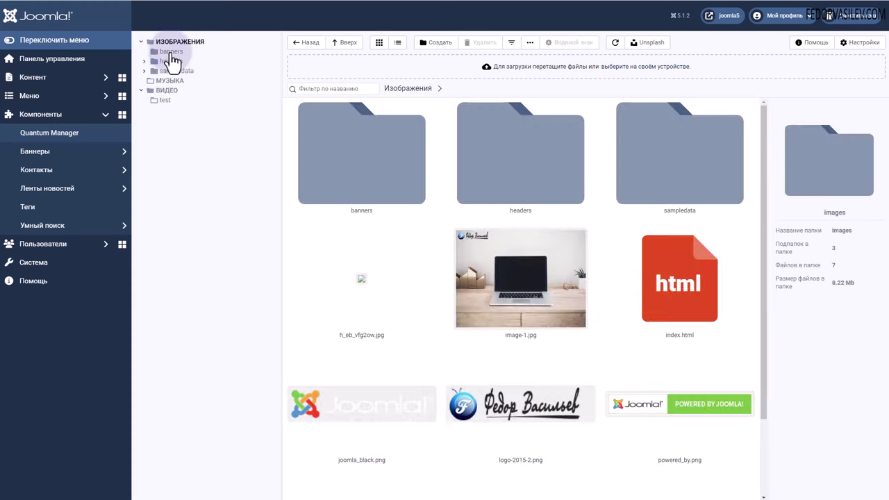
left_click(379, 43)
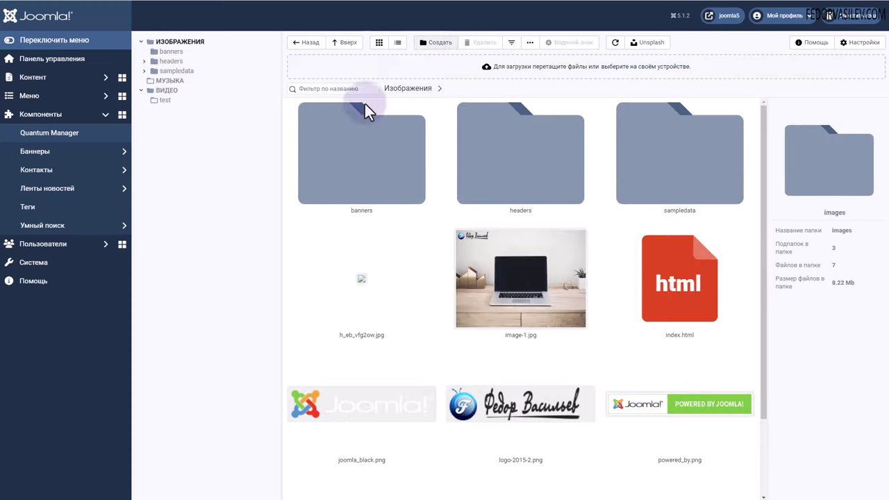
Collapse the Видео folder and upload значек-ютуб--JOOMLA.jpg from the File Explorer window into the Изображения folder
left_click(141, 90)
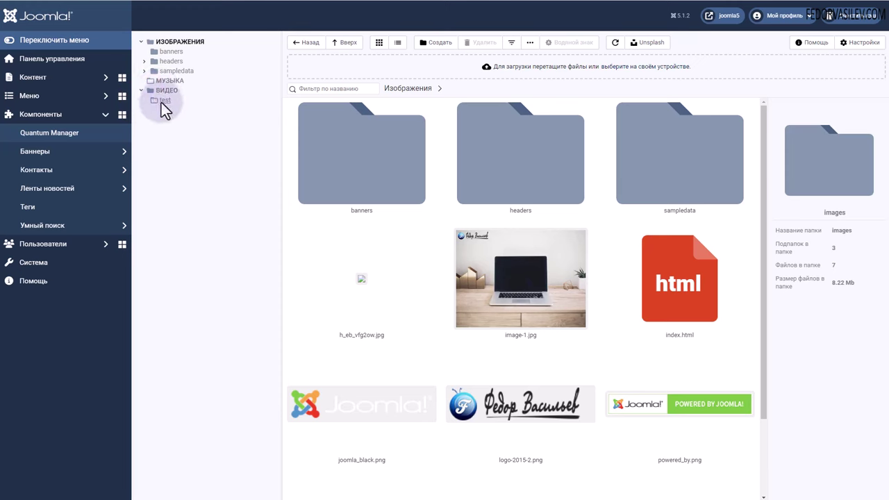
key("alt+Tab")
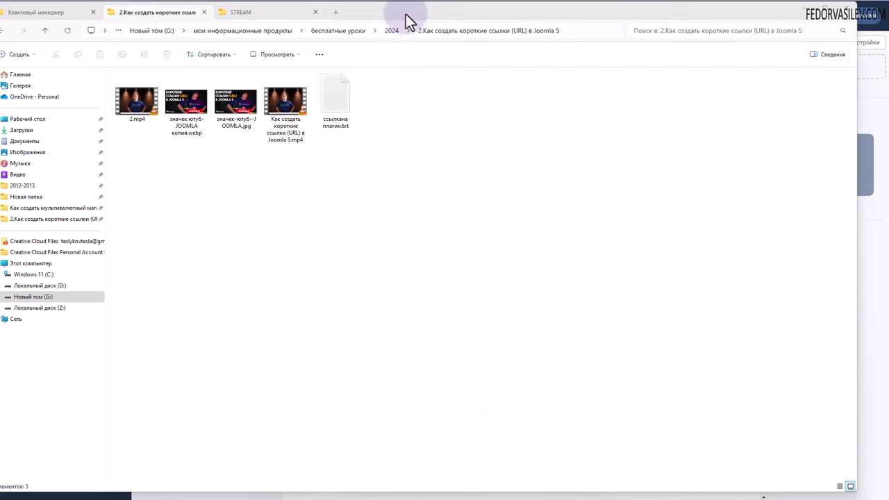
double_click(406, 13)
left_click_drag(181, 312, 503, 66)
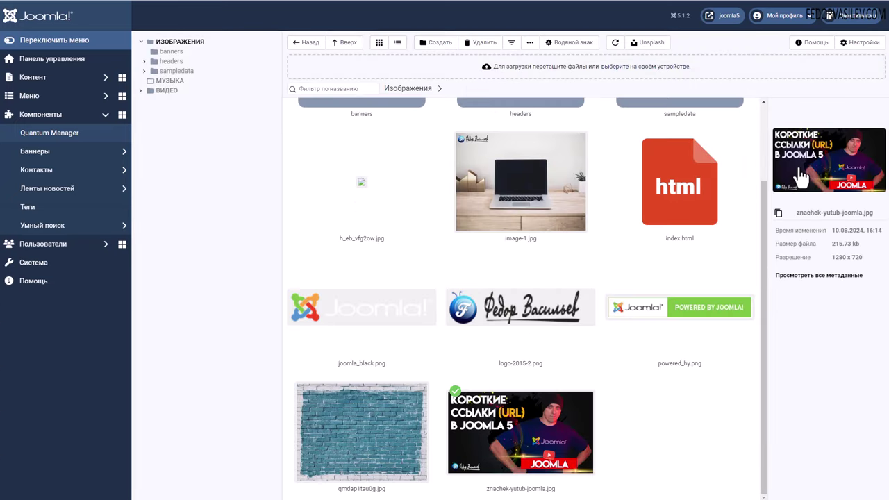
Apply the watermark to znachek-yutub-joomla.jpg, check the selected image and refresh the file list
left_click(570, 43)
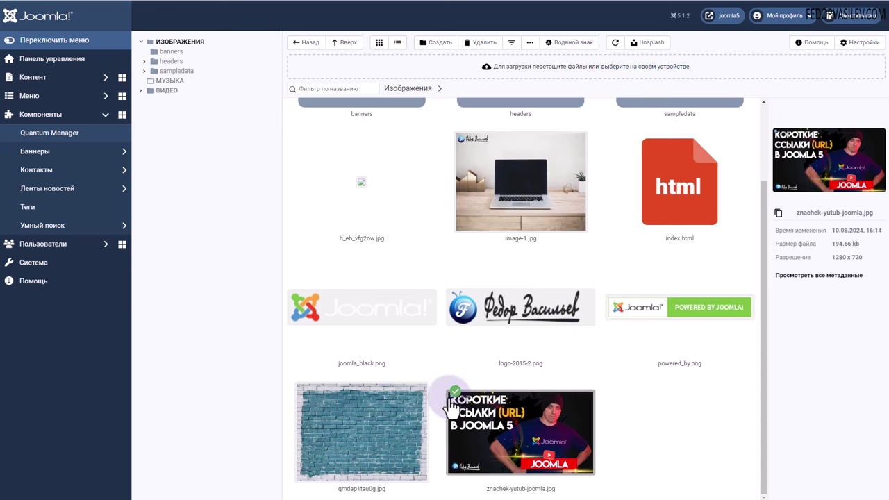
left_click(630, 400)
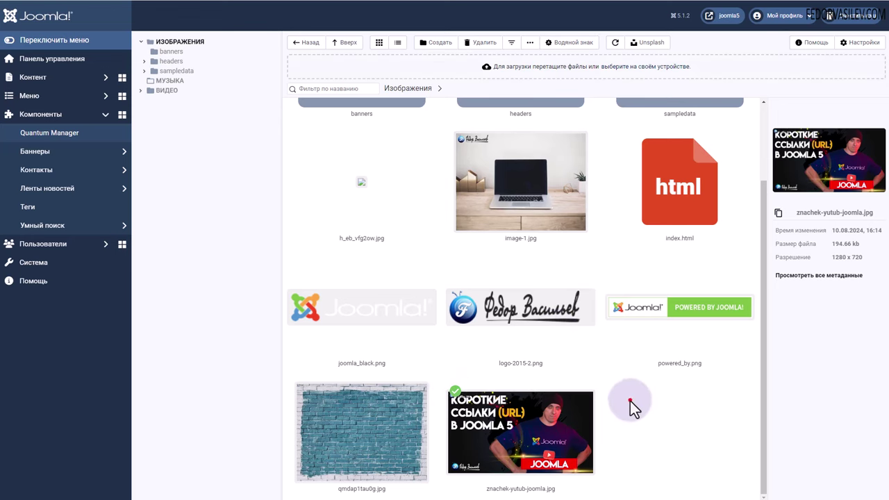
left_click(493, 417)
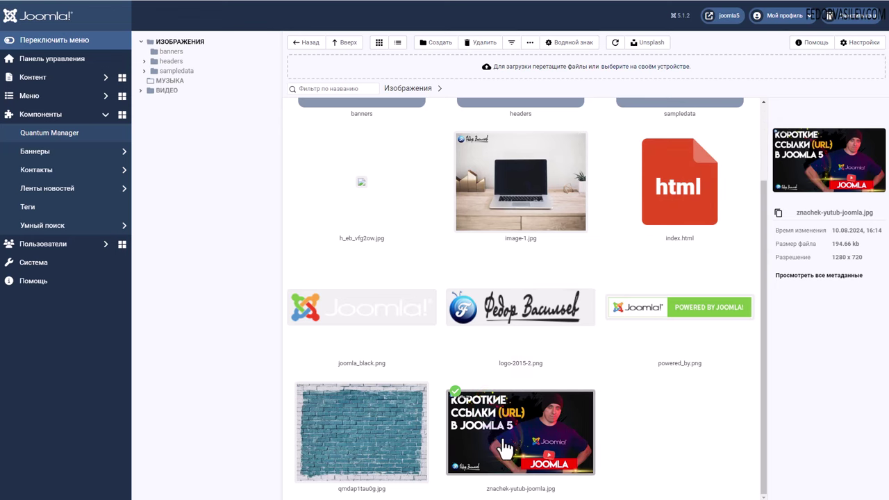
left_click(613, 47)
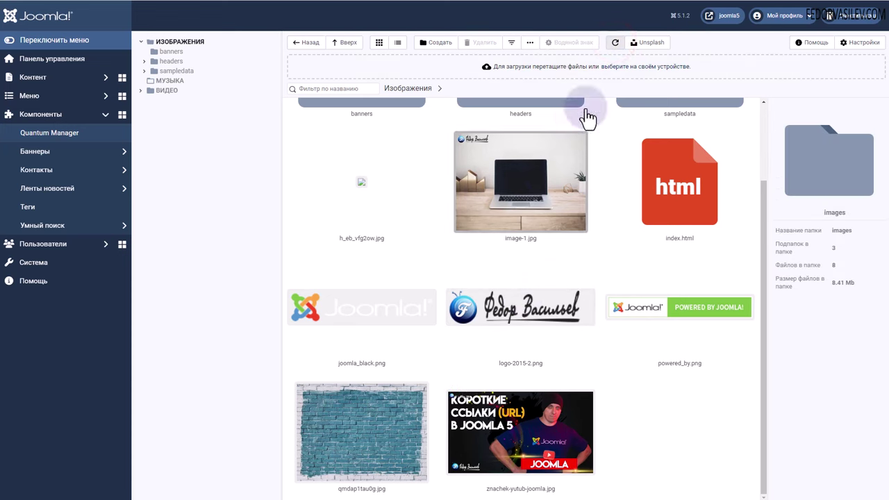
Browse the Unsplash library, search it for "собаки" and import the photo of running dogs into the Изображения folder
left_click(644, 43)
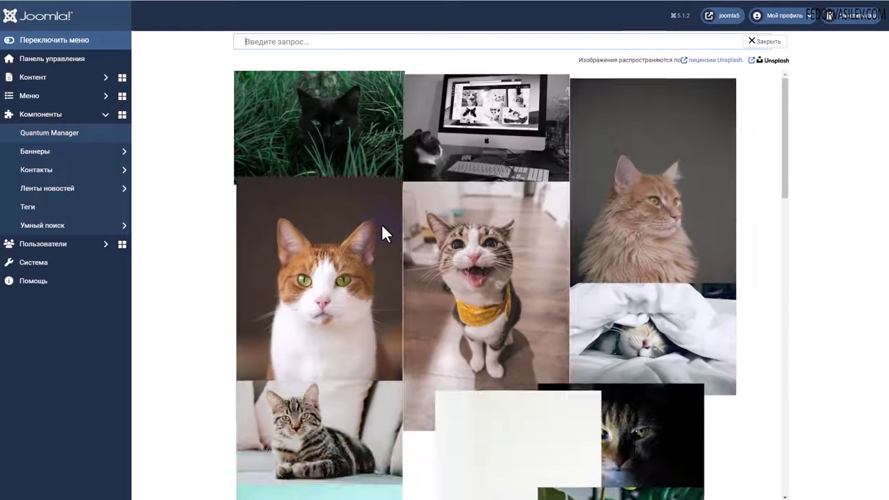
scroll(699, 131, "down", 10)
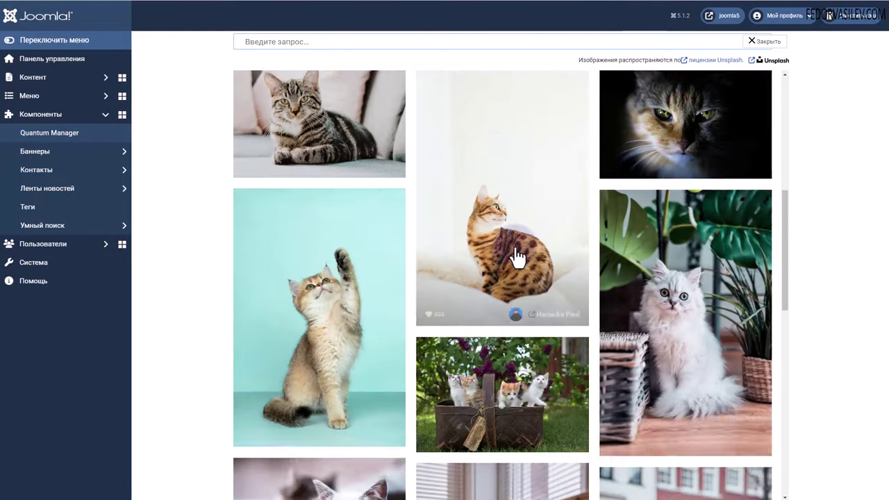
scroll(701, 294, "down", 5)
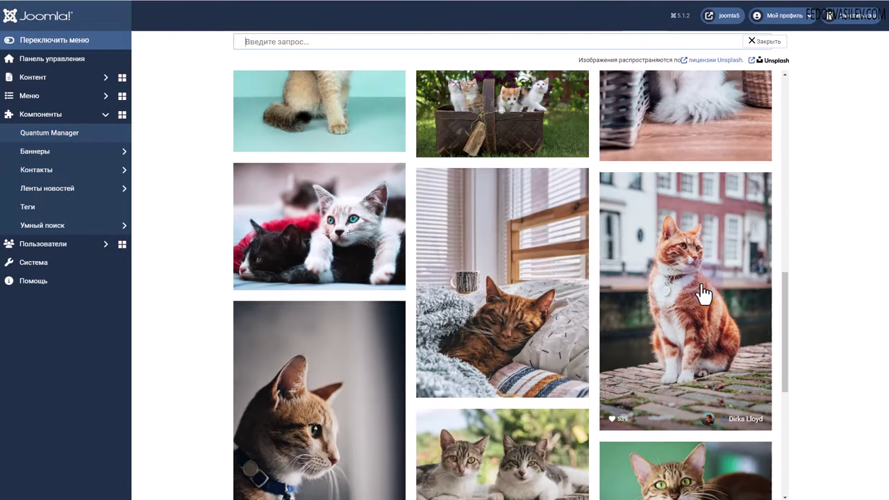
scroll(569, 255, "up", 10)
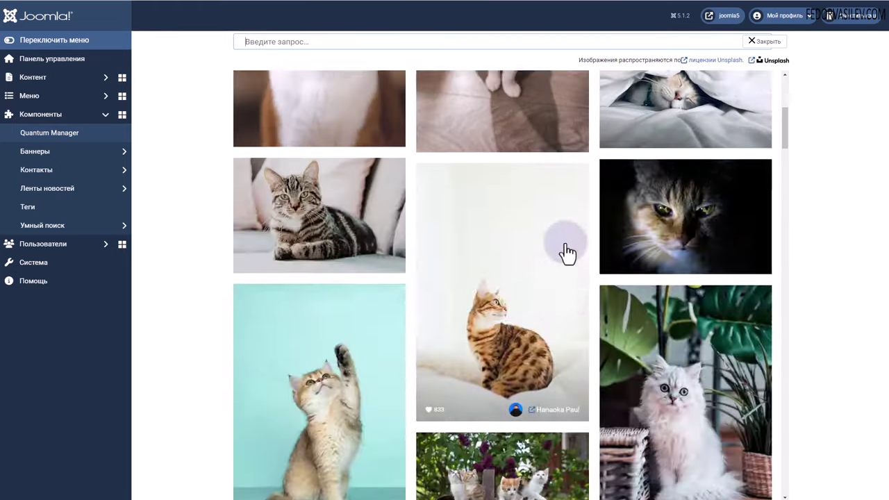
left_click(269, 41)
type("собаки")
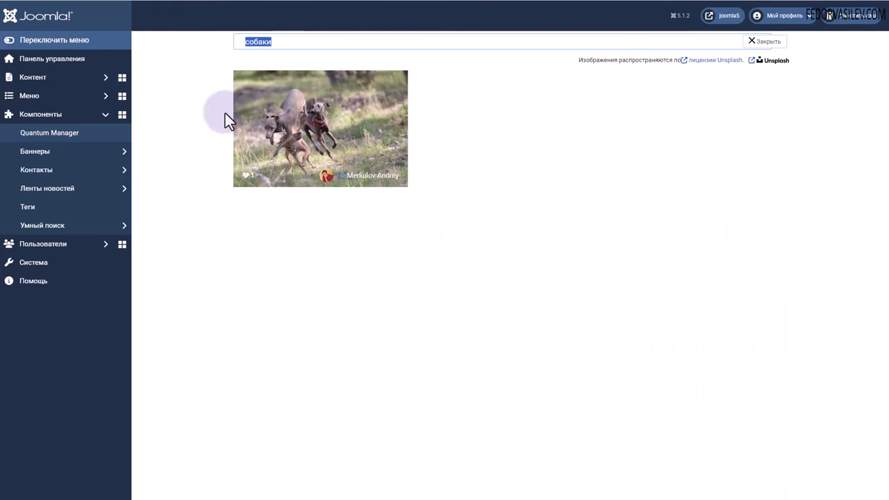
left_click(286, 111)
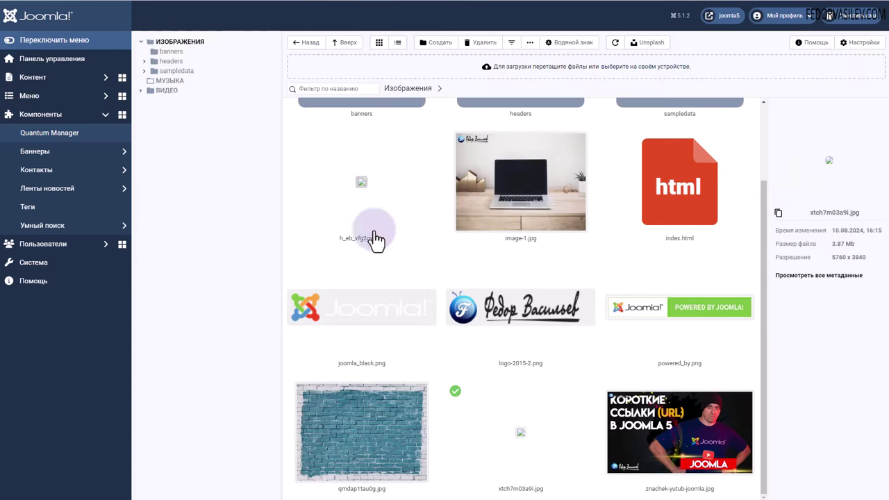
left_click(652, 44)
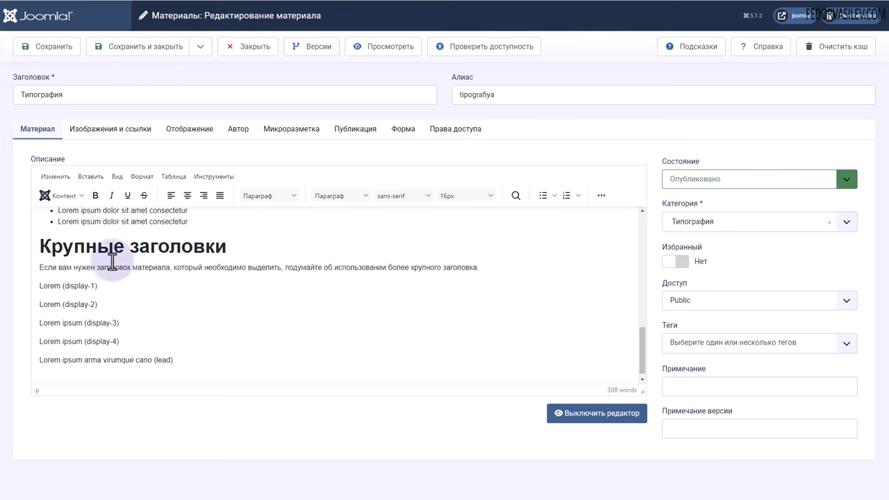
Open the standard Joomla media selection window from the Типография article's editor and dismiss it
left_click(78, 195)
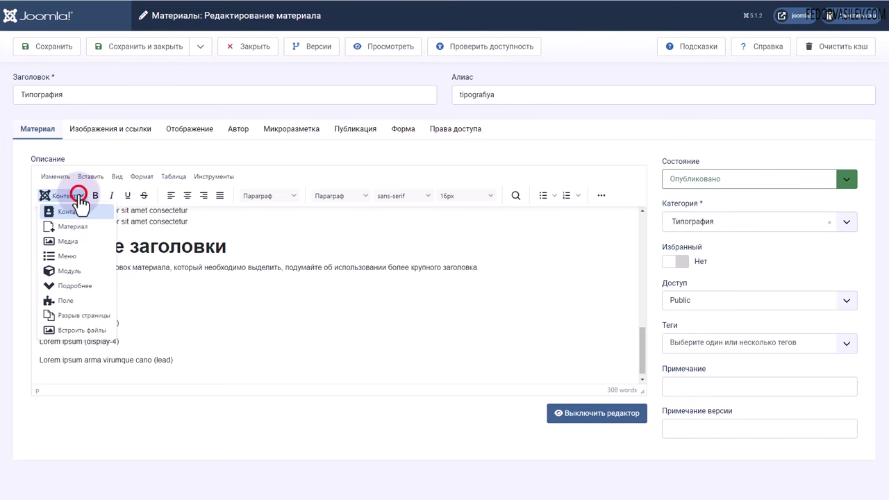
left_click(68, 241)
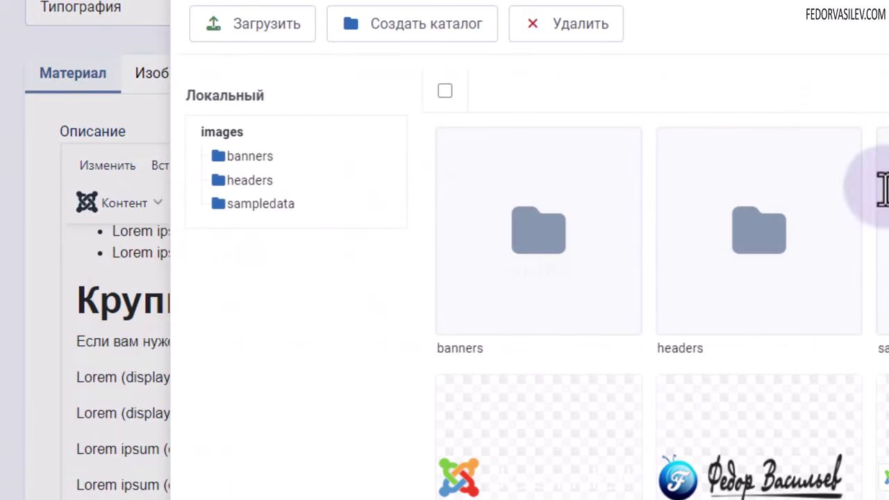
key("Escape")
Embed h_eb_vfg2ow.jpg in the Типография article through Встроить файлы, leaving its width, height and description empty
left_click(148, 203)
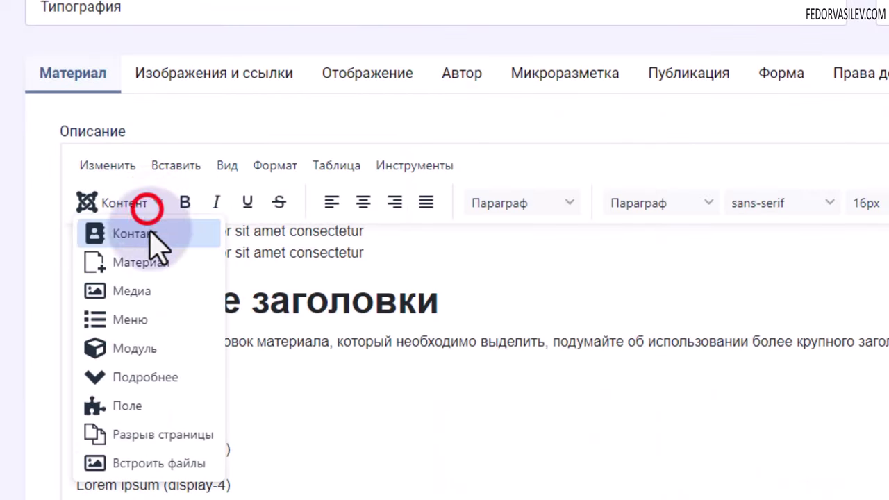
left_click(142, 470)
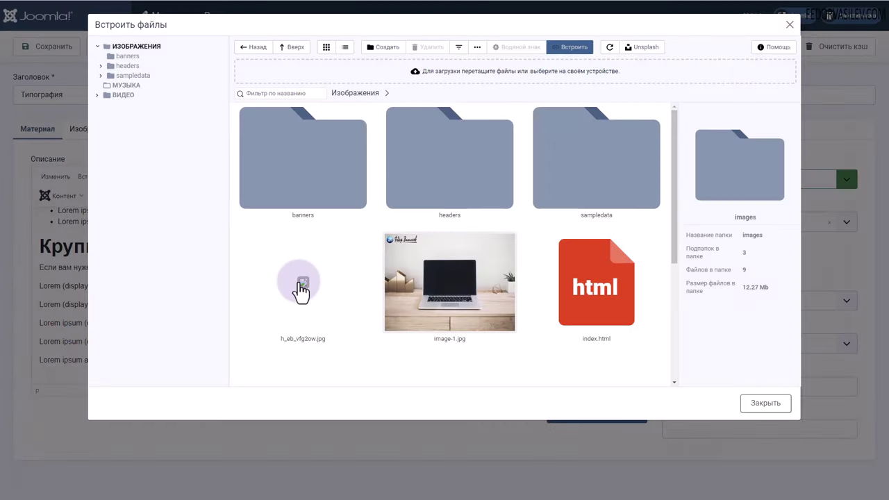
left_click(302, 284)
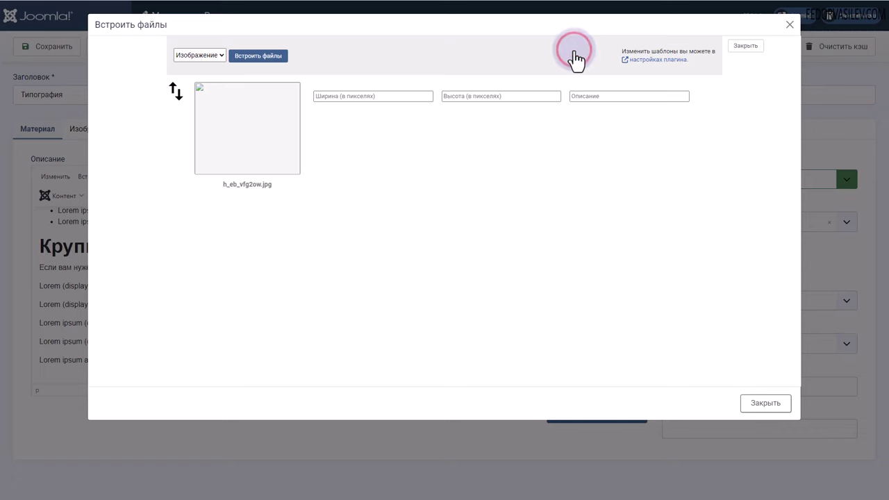
left_click(337, 96)
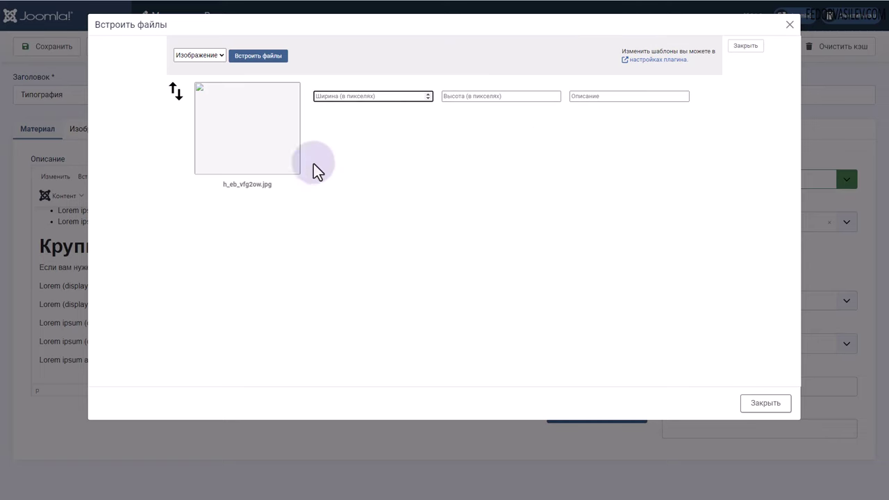
left_click(254, 56)
Try to resize the oversized embedded image by its corner handle and remove it from the article text
scroll(240, 312, "down", 3)
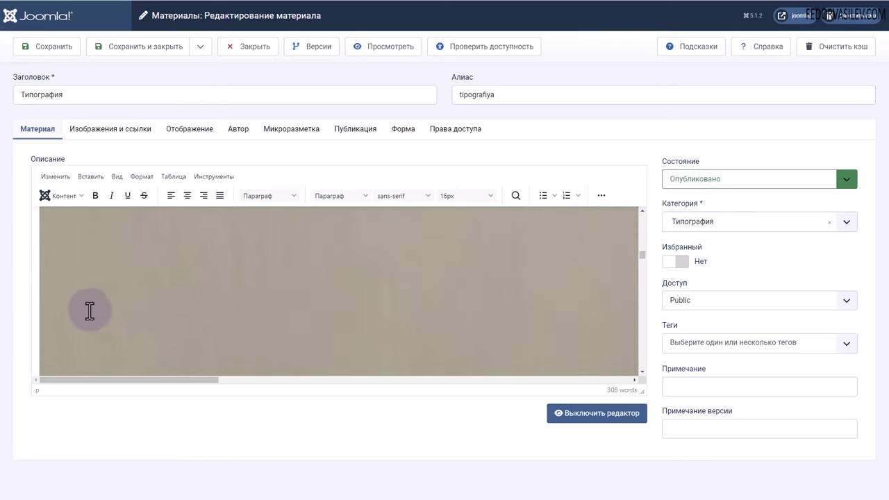
scroll(86, 314, "up", 2)
left_click(39, 235)
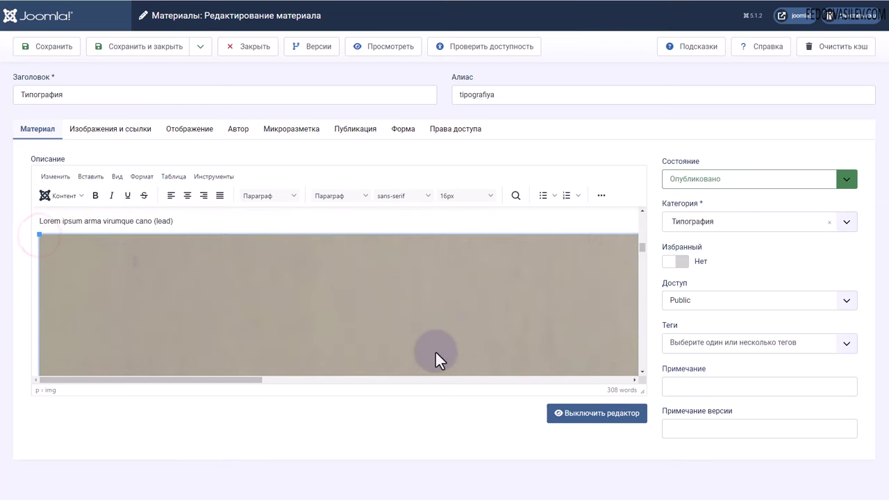
left_click_drag(39, 235, 431, 373)
left_click_drag(358, 347, 35, 234)
left_click(289, 303)
Embed xtch7m03a9i.jpg in the article through Встроить файлы with a width of 500 and a height of 500 pixels
left_click(66, 196)
left_click(73, 197)
left_click(76, 331)
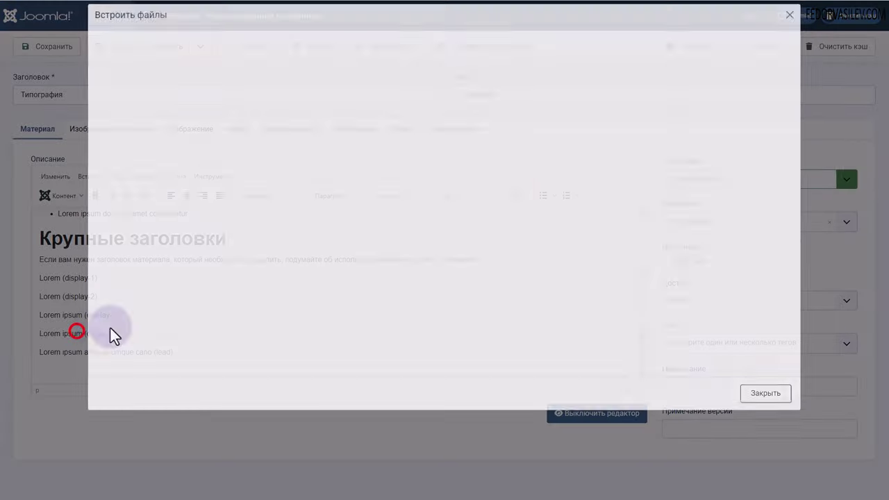
scroll(389, 320, "down", 4)
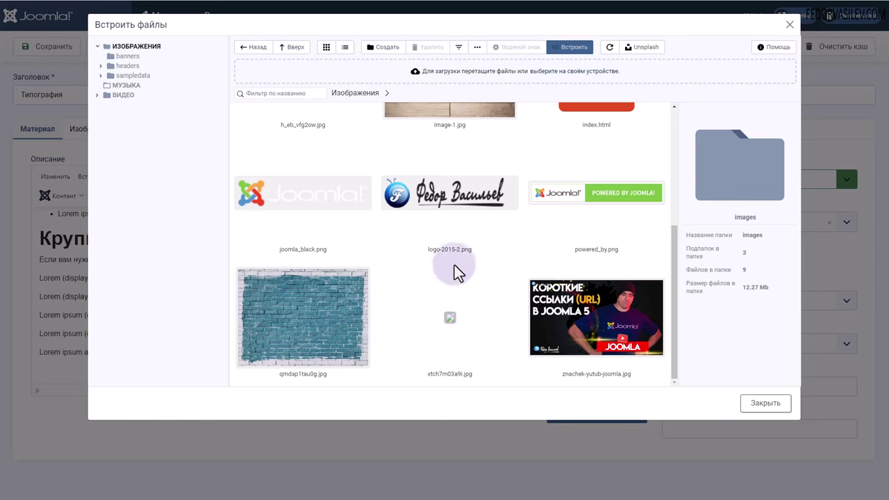
left_click(431, 297)
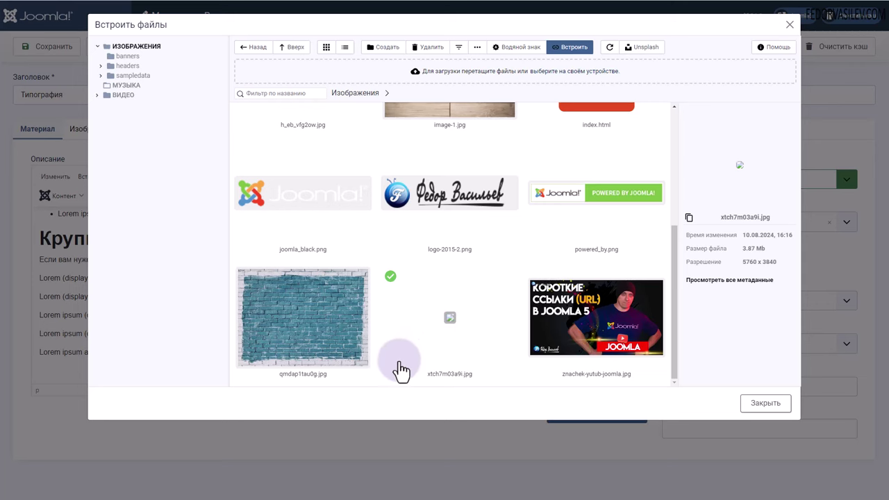
left_click(564, 47)
left_click(356, 97)
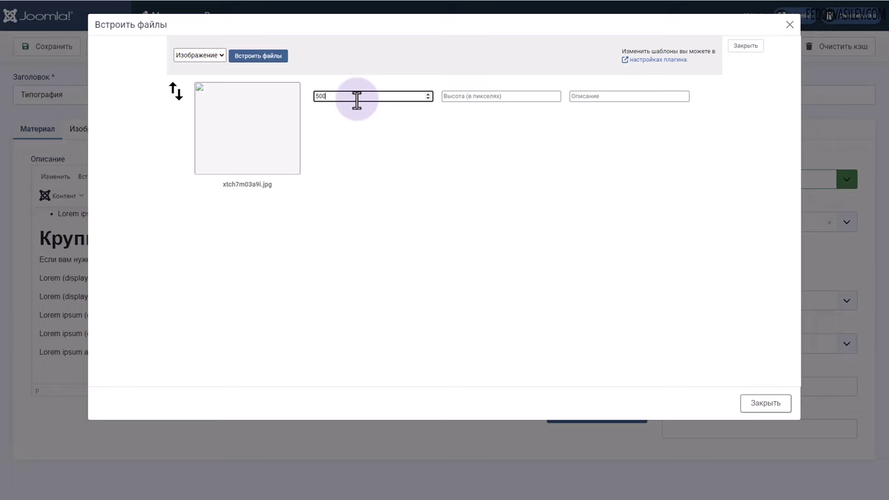
left_click(452, 101)
type("500")
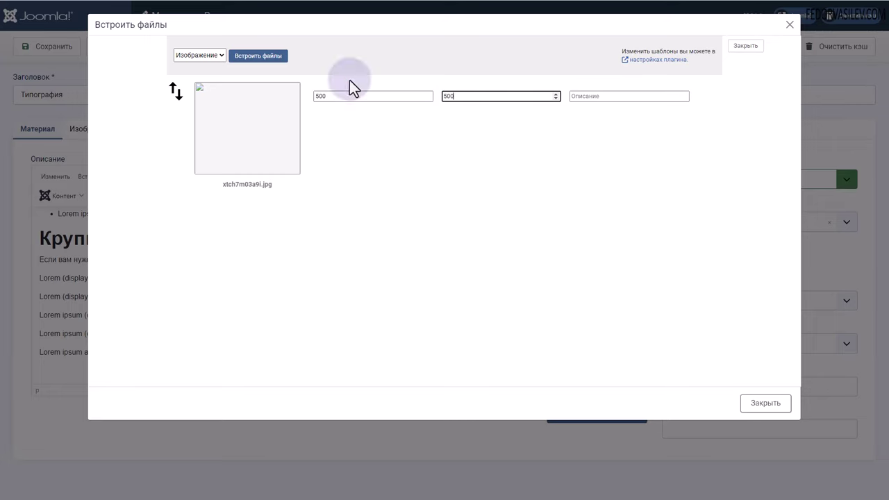
left_click(258, 55)
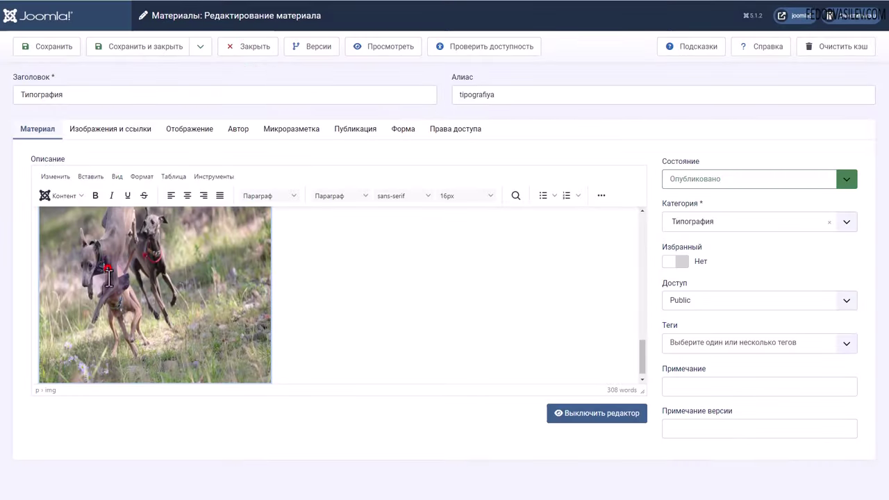
Select the embedded dog photo and check its displayed size and proportions in the article editor
scroll(132, 306, "up", 2)
left_click(107, 262)
scroll(274, 282, "down", 2)
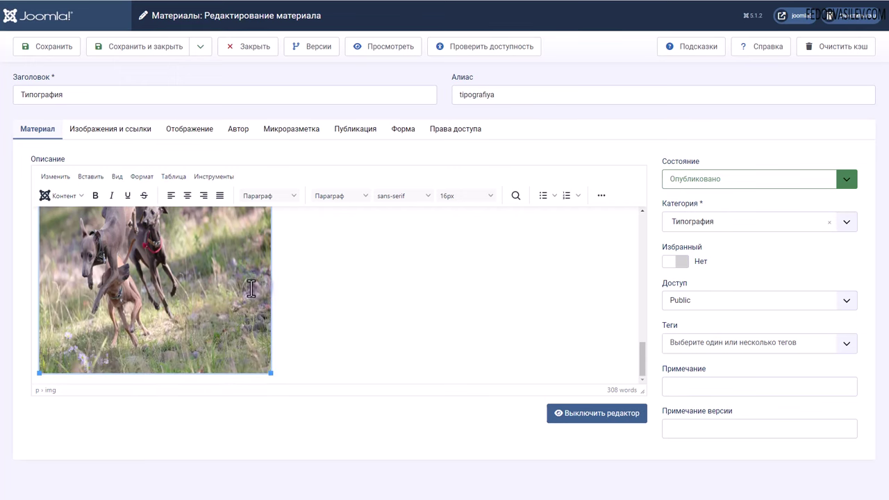
scroll(146, 320, "up", 2)
scroll(146, 320, "down", 1)
scroll(147, 320, "down", 1)
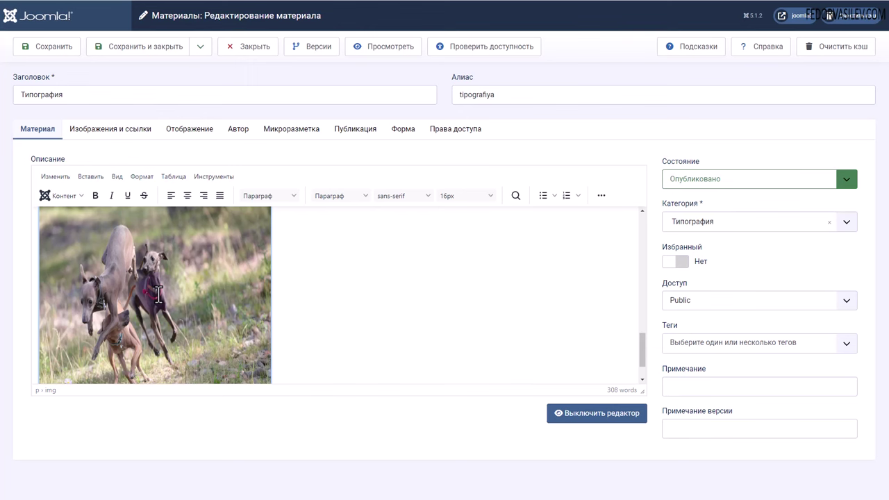
Examine the watermarked Joomla 5 thumbnail embedded below the article text and close the Типография article
scroll(336, 307, "up", 3)
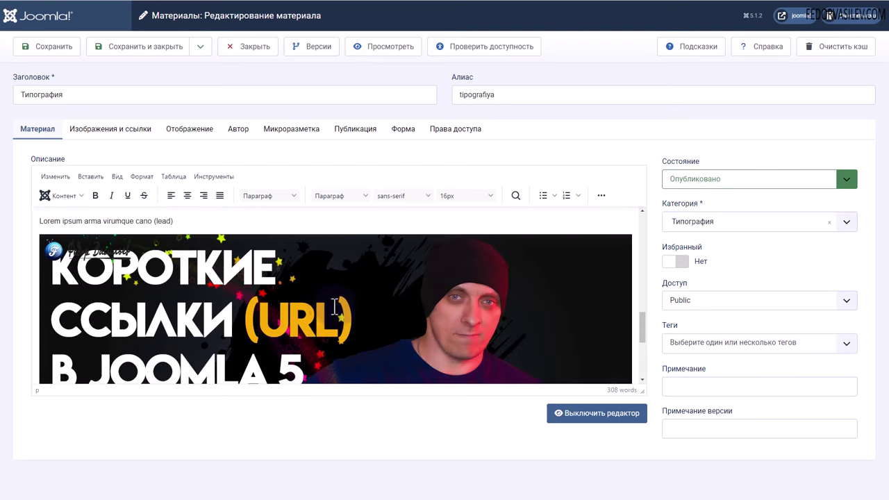
scroll(266, 323, "up", 1)
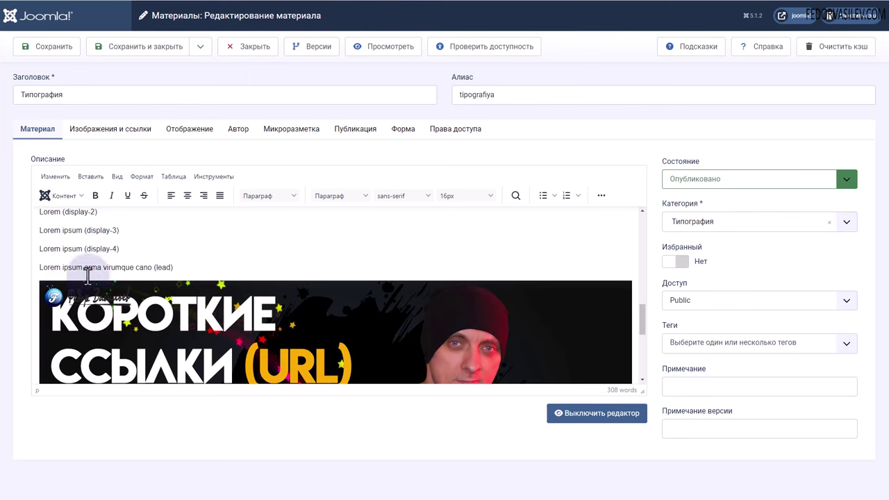
scroll(63, 276, "down", 1)
scroll(62, 275, "down", 1)
scroll(208, 292, "up", 2)
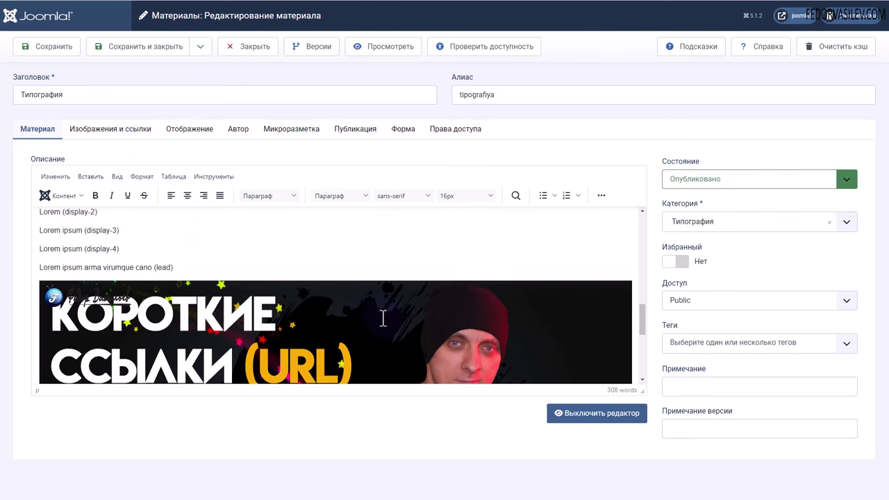
scroll(361, 309, "down", 2)
scroll(336, 308, "down", 2)
scroll(91, 306, "up", 4)
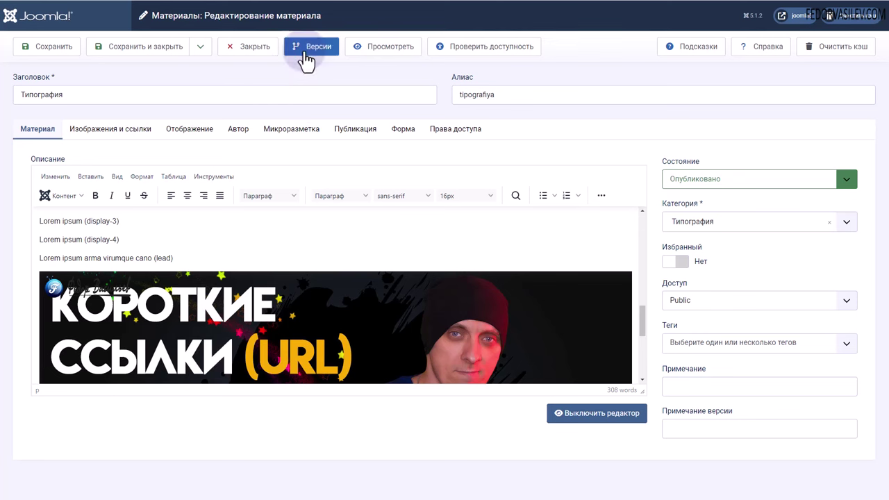
left_click(267, 55)
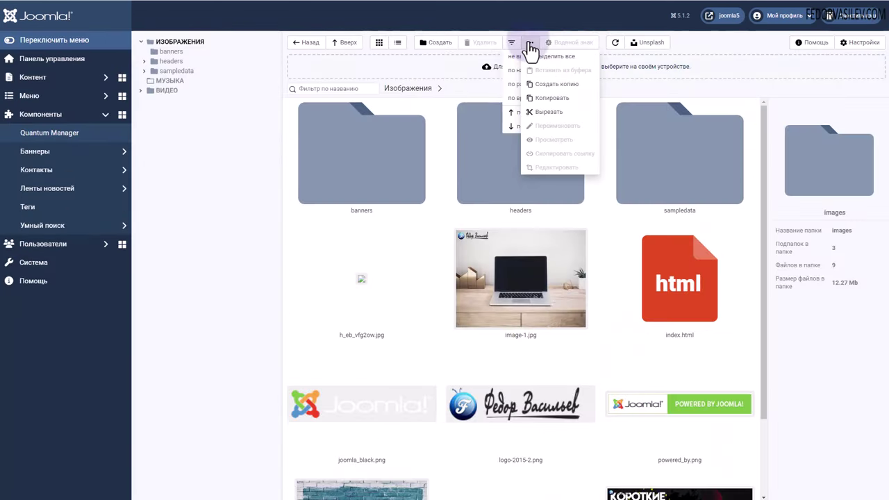
Select all items in the images folder and open the general settings of Quantum Manager at the standard areas
left_click(549, 55)
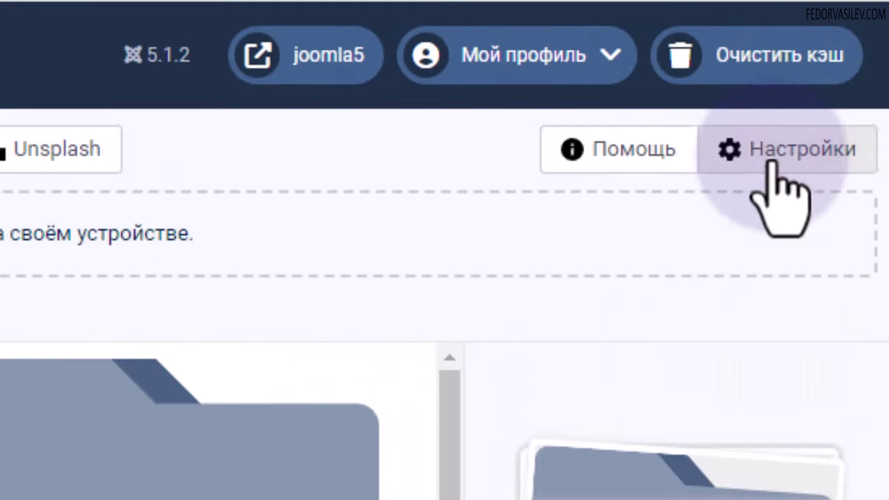
left_click(771, 162)
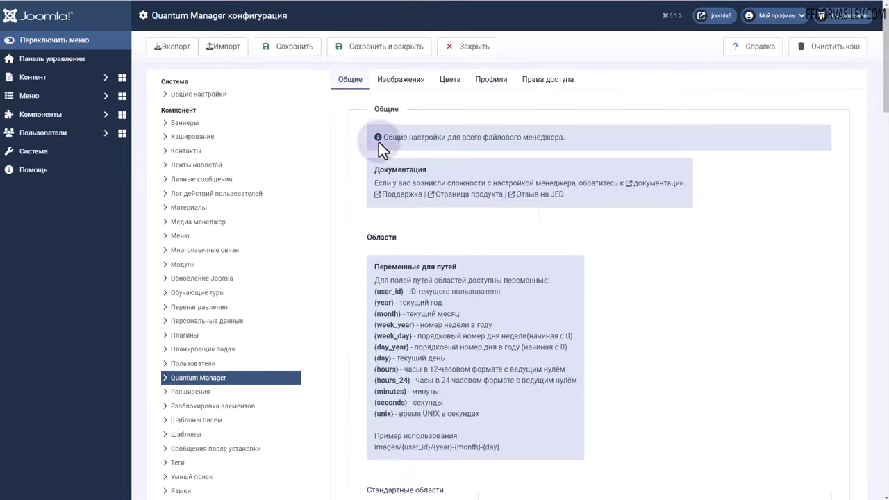
scroll(514, 208, "down", 5)
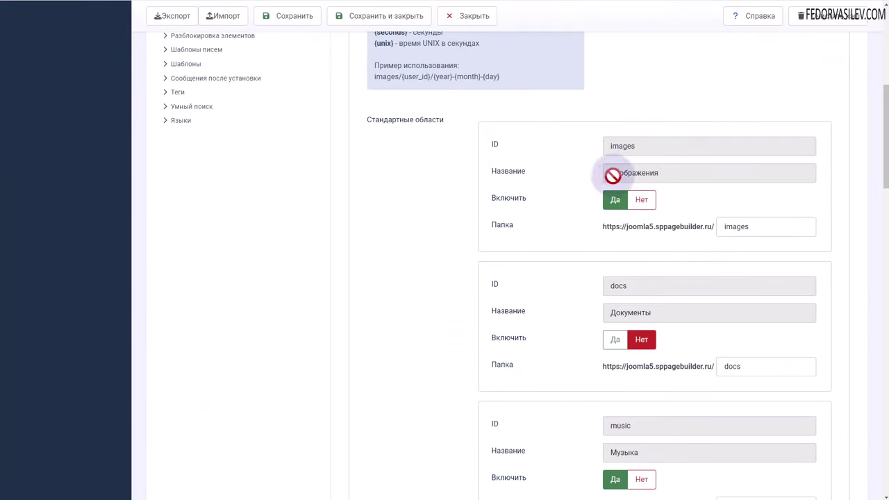
Try the enable switches of the Изображения and Документы standard areas and restore both to their original states
left_click_drag(627, 226, 724, 257)
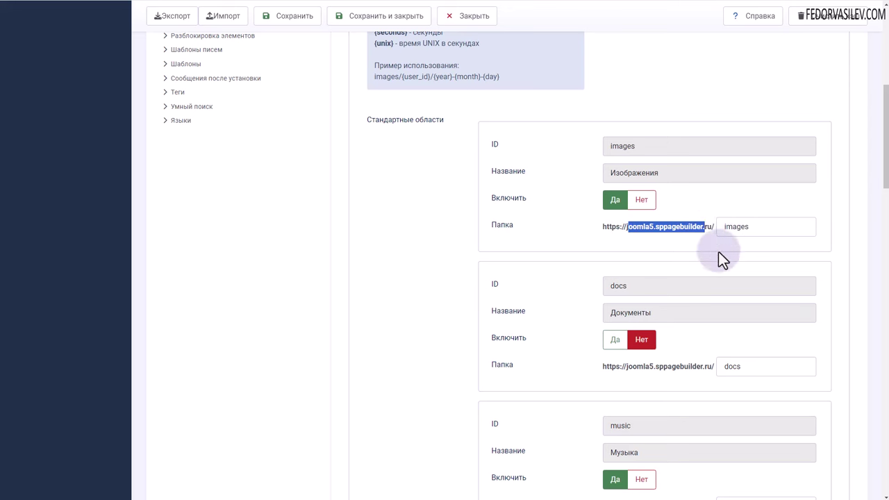
left_click(640, 199)
left_click(614, 201)
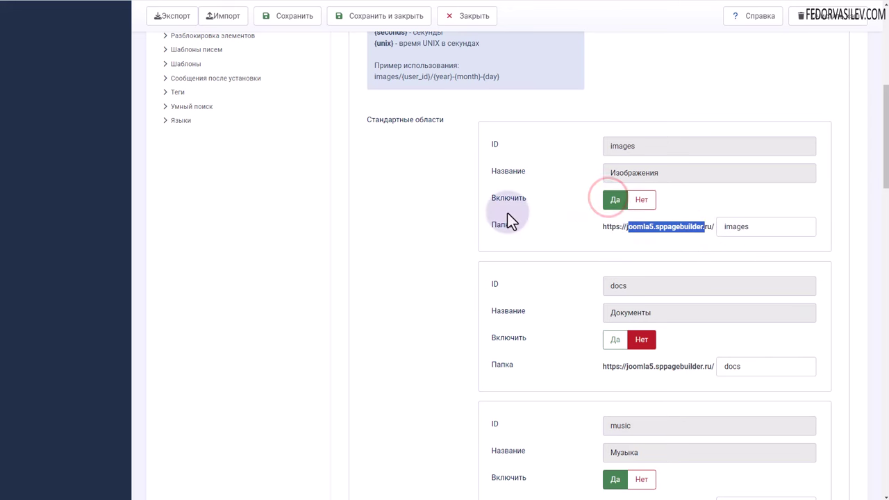
scroll(508, 213, "down", 3)
double_click(622, 101)
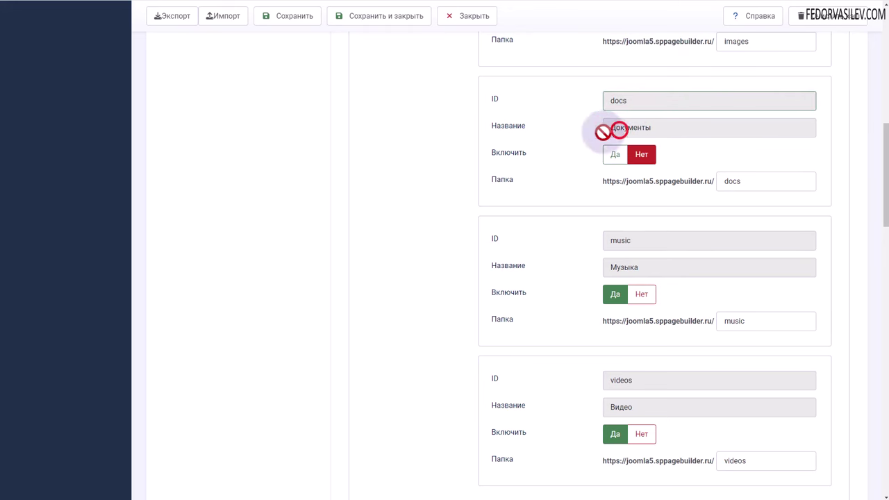
left_click(615, 154)
left_click(636, 157)
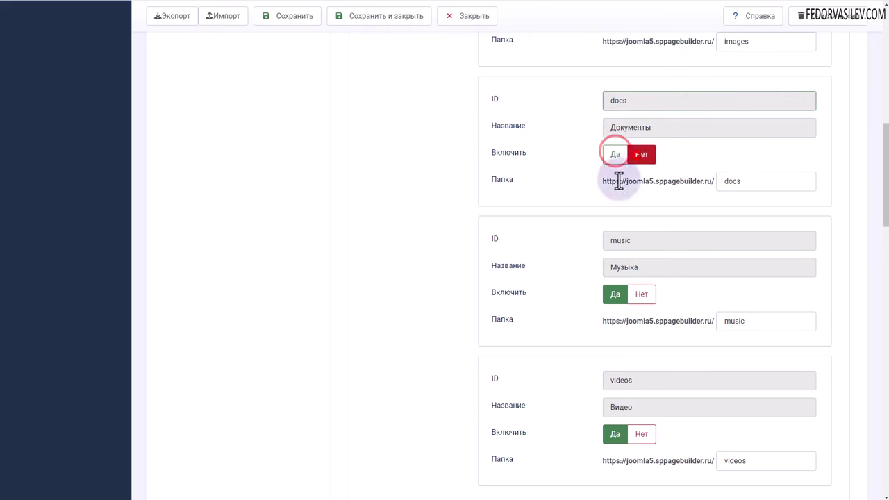
Examine the folder paths of the Музыка and Видео areas, the custom areas option and the file upload restrictions
scroll(591, 214, "up", 1)
scroll(591, 215, "down", 1)
left_click_drag(624, 227, 678, 227)
mouse_move(752, 227)
left_mouse_down()
mouse_move(621, 218)
mouse_move(749, 230)
mouse_move(596, 228)
mouse_move(699, 222)
mouse_move(614, 209)
left_mouse_up()
scroll(551, 254, "down", 2)
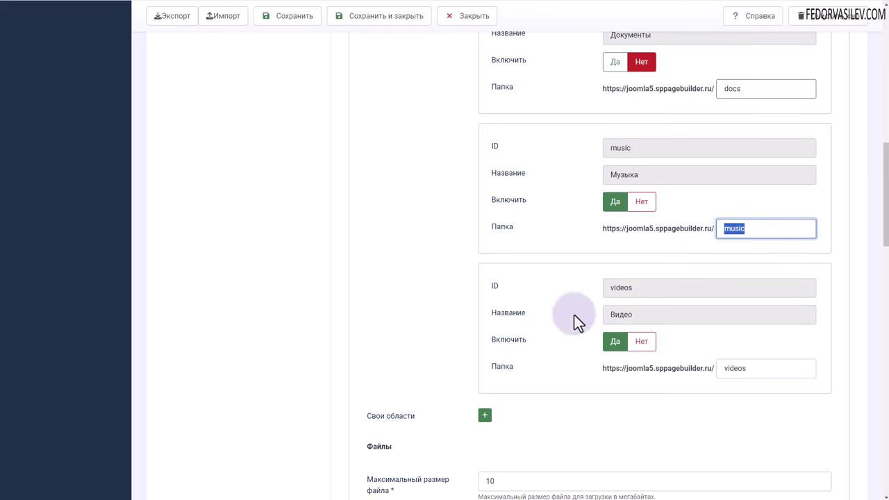
mouse_move(757, 368)
left_mouse_down()
mouse_move(624, 353)
mouse_move(626, 294)
left_mouse_up()
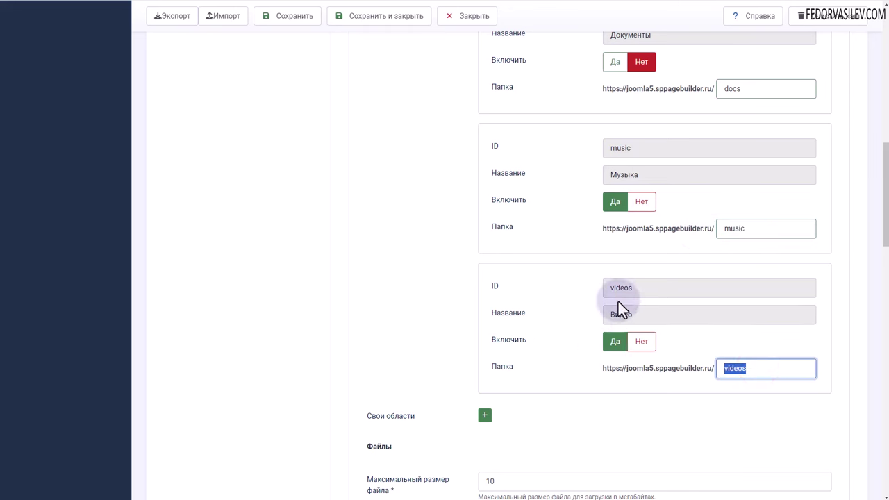
scroll(655, 199, "down", 4)
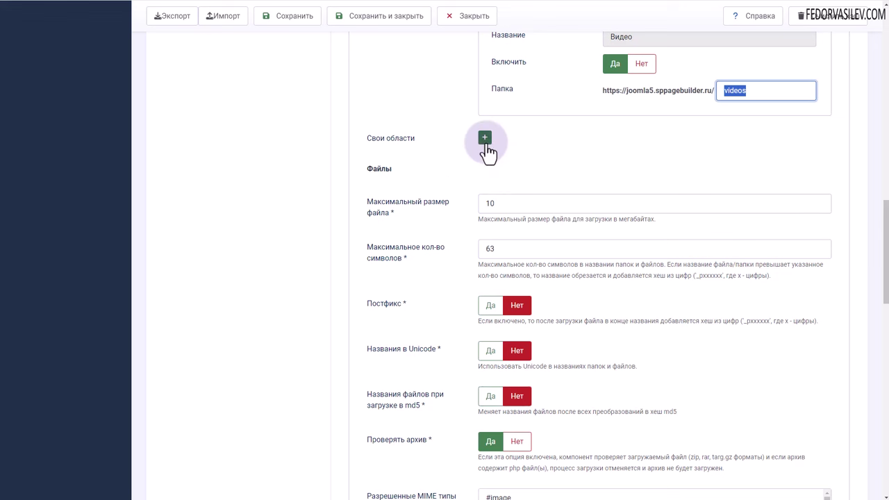
scroll(488, 146, "down", 1)
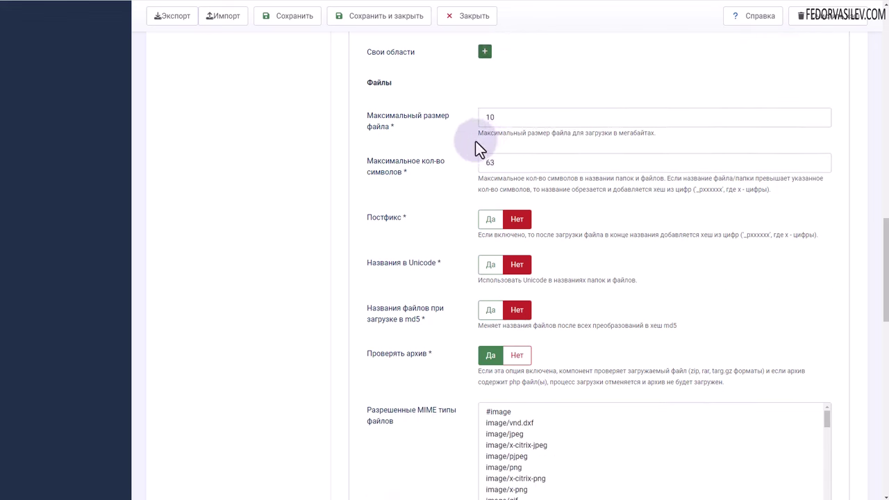
scroll(500, 149, "down", 2)
scroll(512, 229, "down", 6)
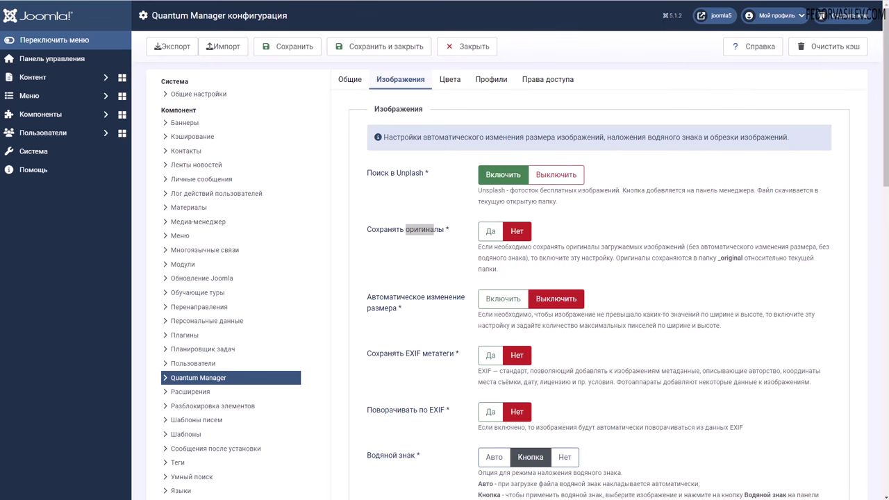
Read the option for keeping originals, enable automatic image resizing to inspect its maximum width and height, and disable resizing again
left_click_drag(583, 246, 686, 247)
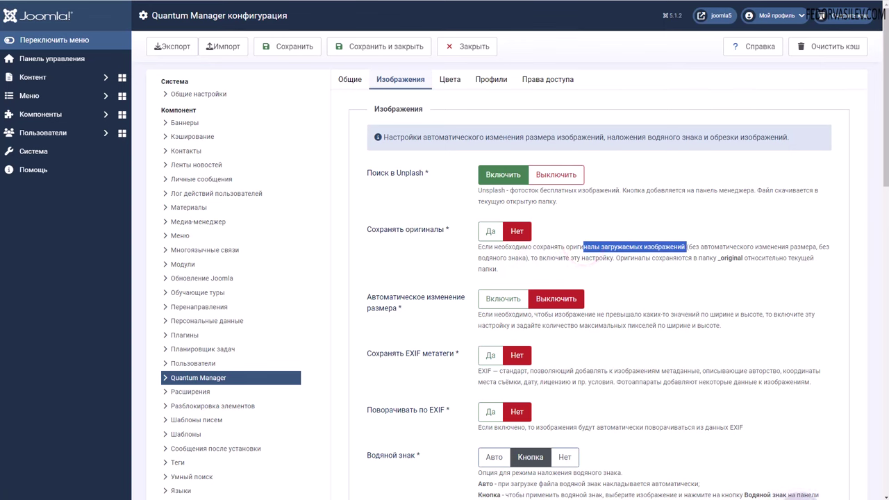
scroll(507, 204, "down", 1)
left_click(504, 206)
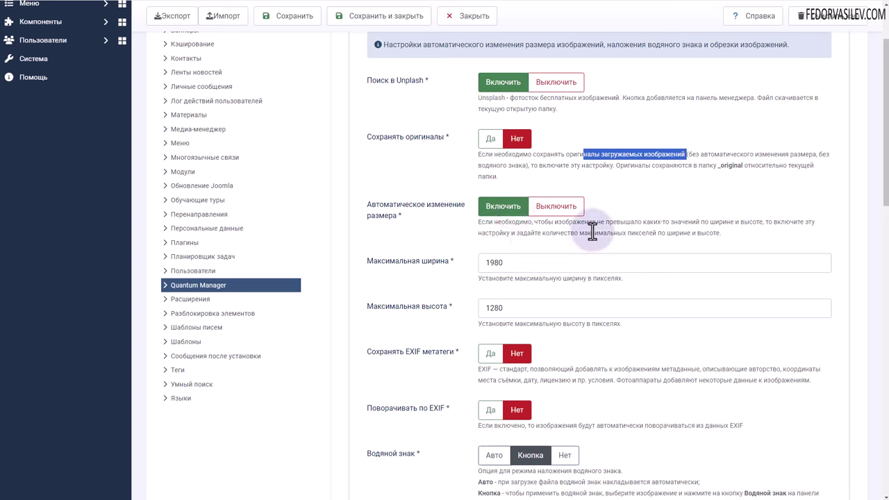
left_click_drag(706, 233, 572, 227)
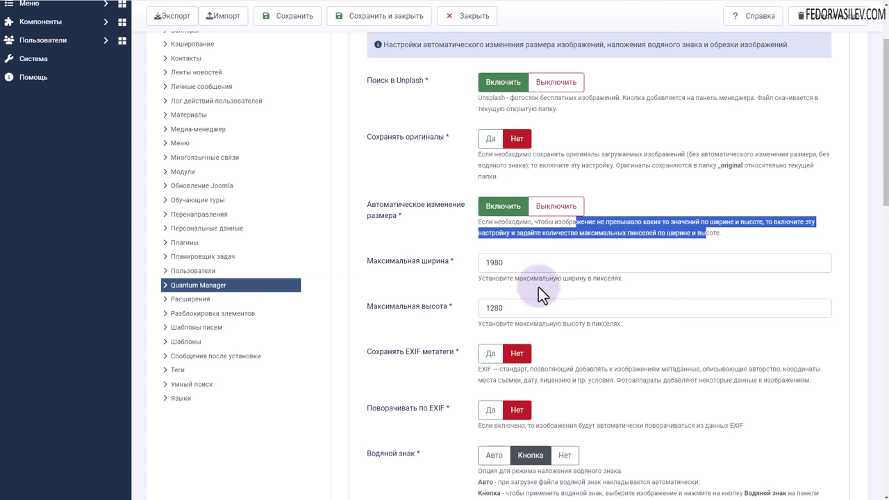
double_click(509, 260)
double_click(514, 309)
double_click(514, 259)
left_click(556, 206)
Try the Авто and Нет watermark modes and return the mode to Кнопка
scroll(410, 229, "down", 3)
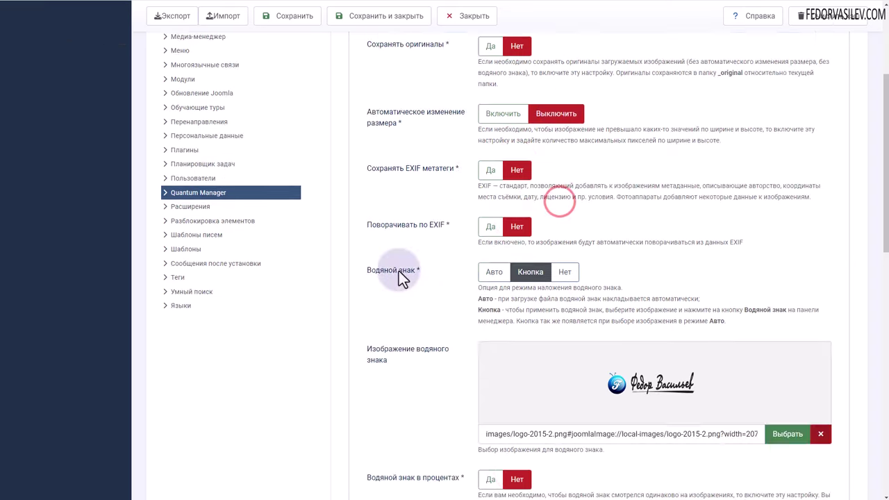
left_click_drag(390, 270, 528, 310)
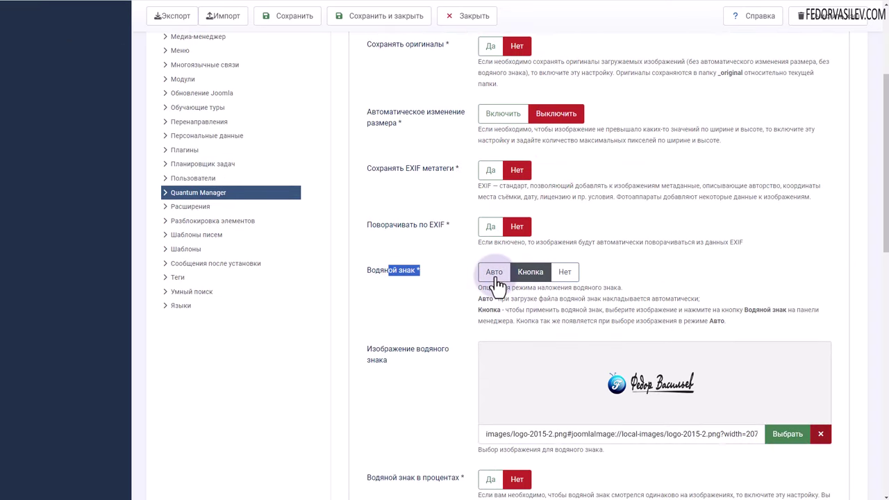
left_click(494, 274)
left_click(564, 273)
left_click(530, 274)
Enable the percentage-based watermark, look through the available watermark positions without changing the choice, and disable the percentage option again
scroll(604, 270, "down", 2)
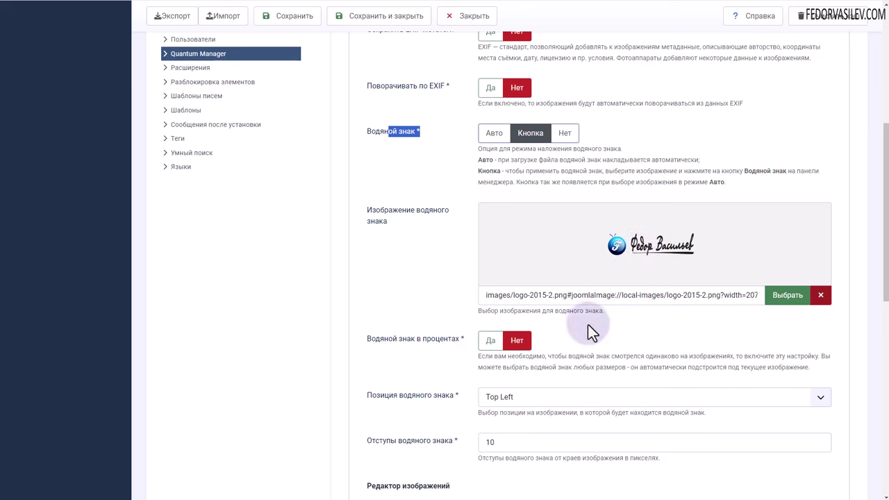
left_click(491, 341)
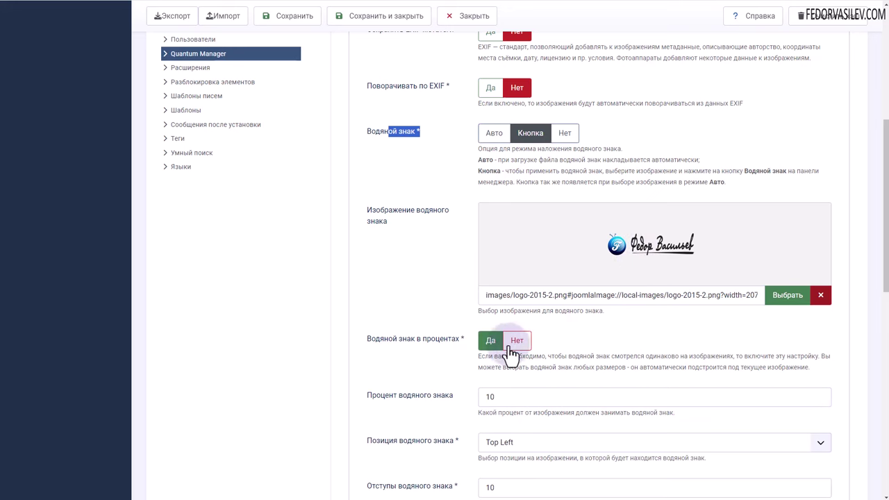
scroll(518, 353, "down", 1)
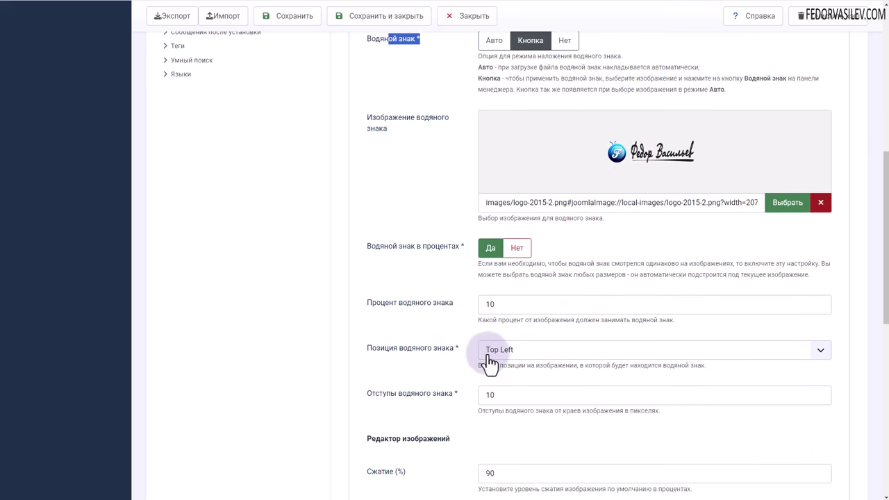
left_click(497, 351)
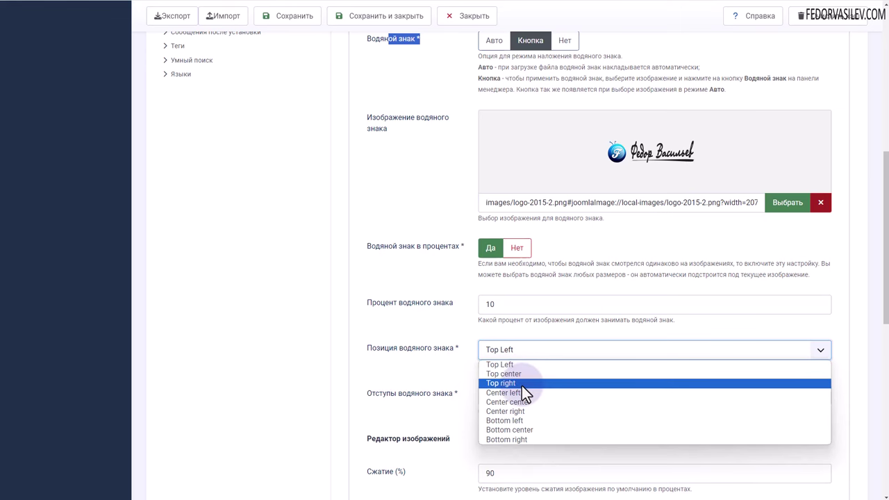
left_click(443, 346)
left_click(515, 249)
Examine the watermark margin, the image editor defaults for compression, sharpness, brightness and blur, and the custom crop proportions
double_click(503, 352)
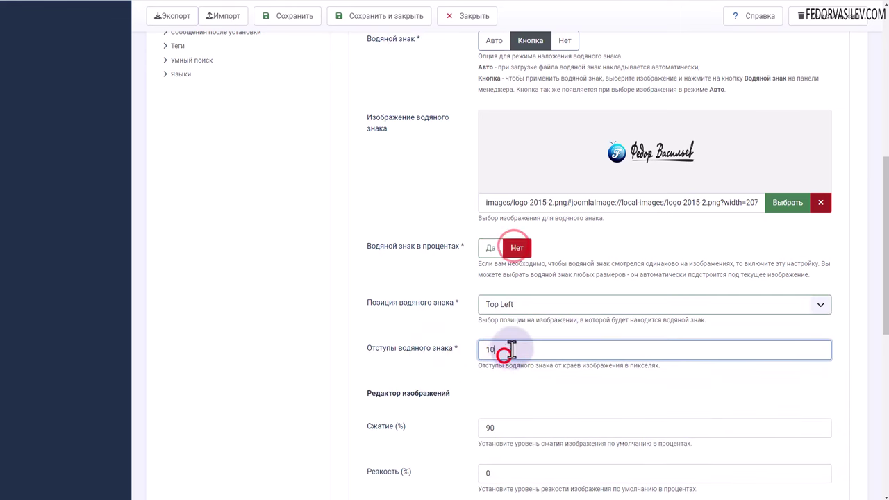
scroll(466, 334, "down", 2)
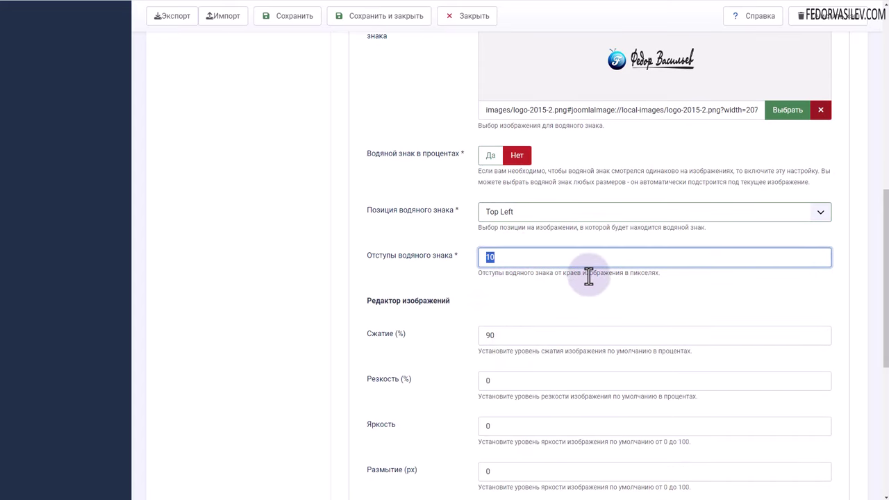
scroll(528, 236, "down", 2)
double_click(502, 242)
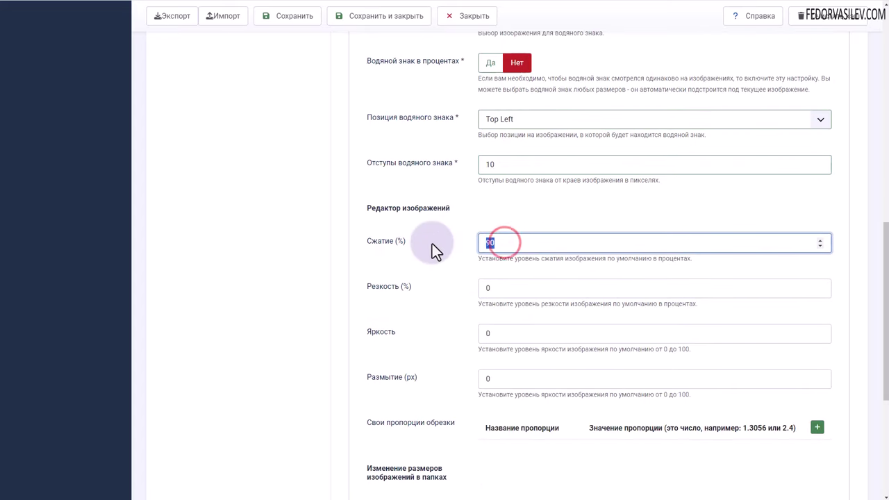
double_click(490, 288)
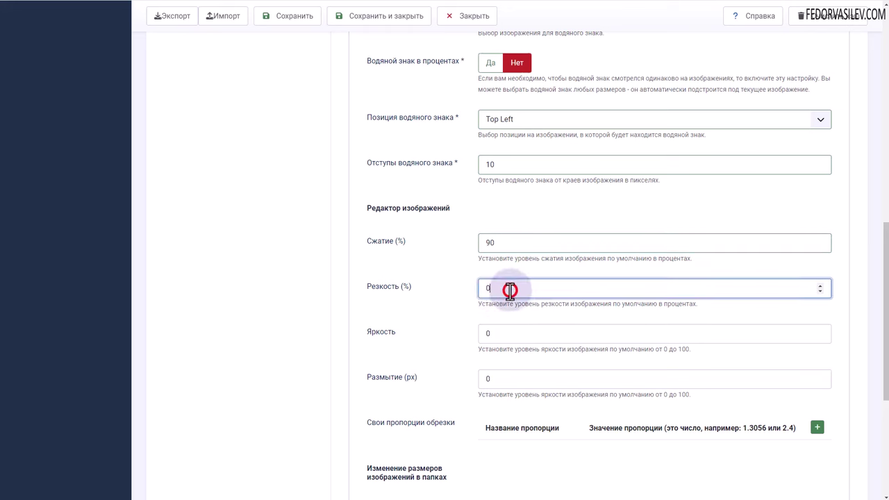
double_click(511, 333)
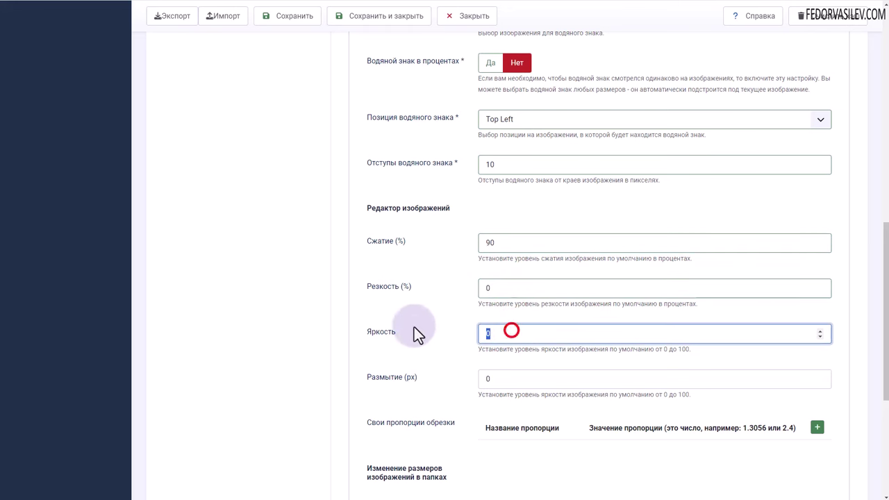
double_click(495, 379)
scroll(438, 319, "down", 2)
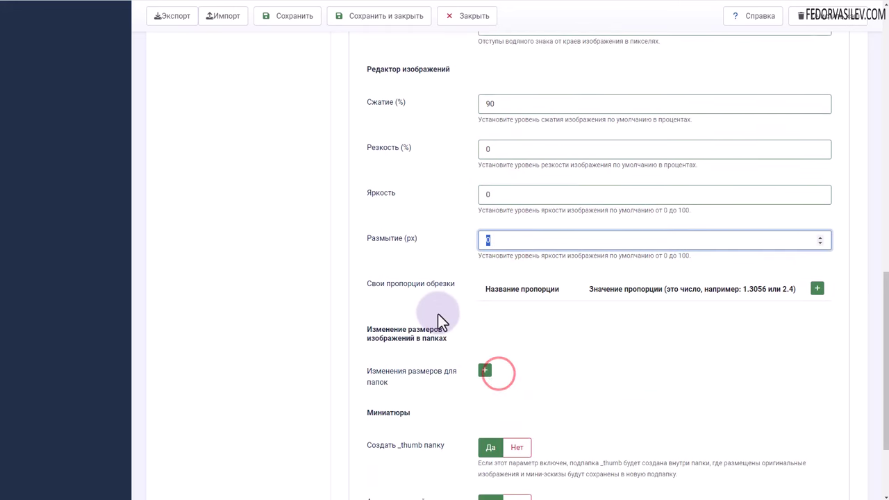
left_click(827, 289)
mouse_move(755, 350)
left_mouse_down()
mouse_move(787, 349)
mouse_move(756, 350)
left_mouse_up()
scroll(628, 285, "down", 2)
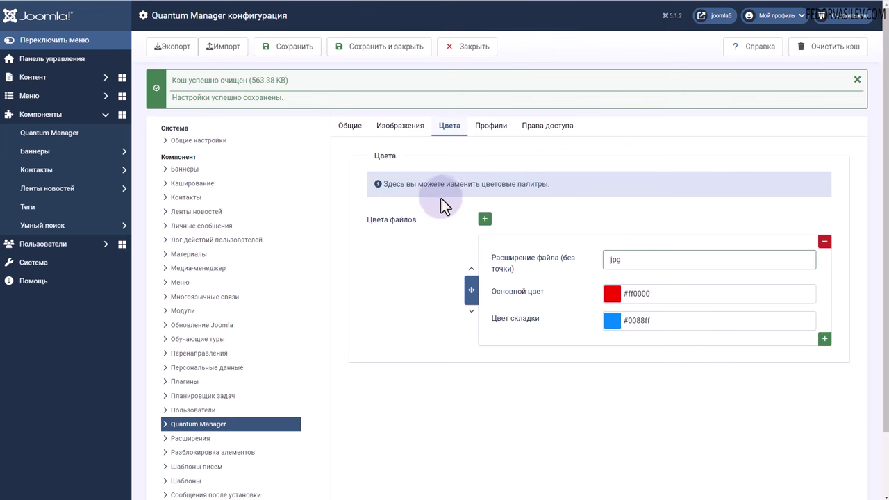
Inspect the jpg extension and its main and fold colors in the Цвета settings
left_click(655, 258)
left_click_drag(510, 257, 531, 262)
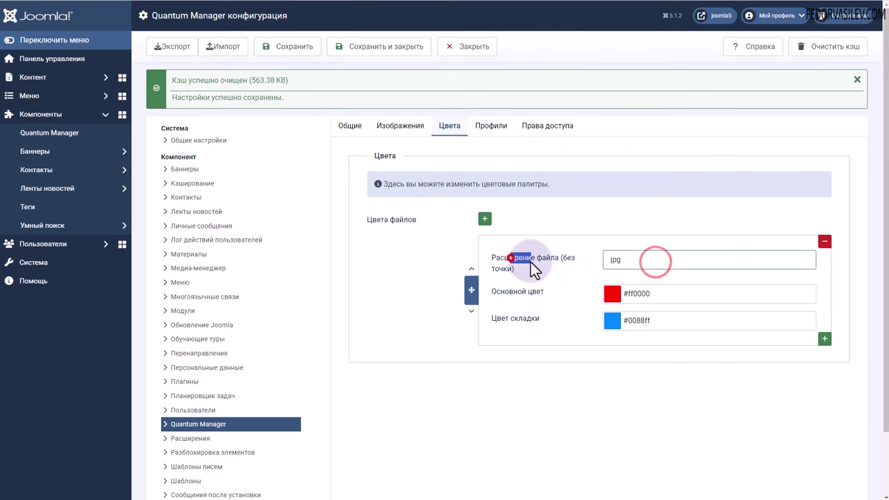
left_click(639, 261)
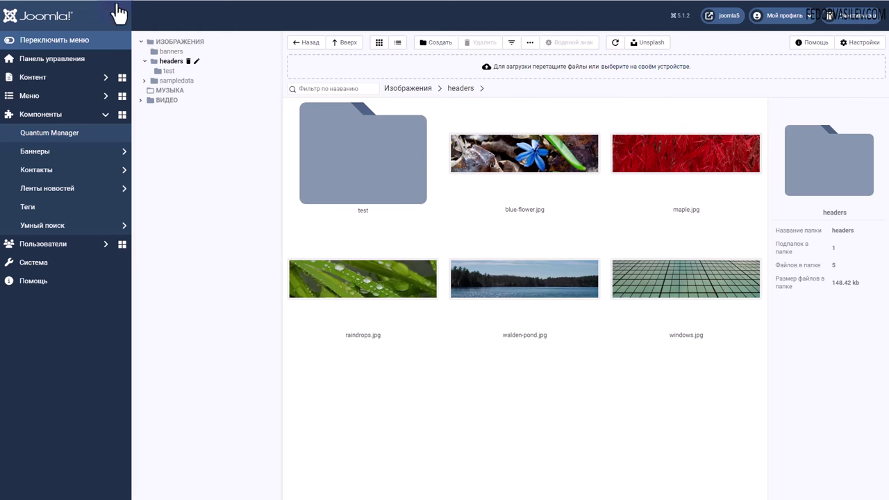
Add an override entry to Список переопределений in the Профили settings
left_click(489, 81)
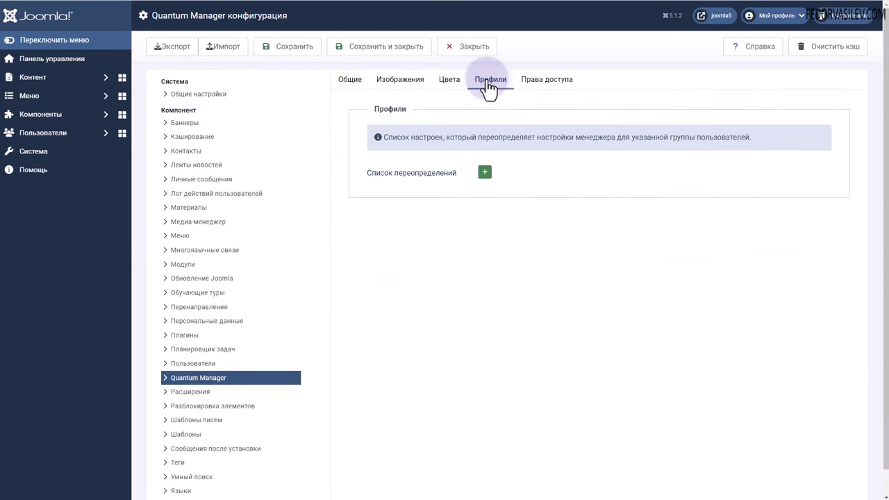
left_click(484, 172)
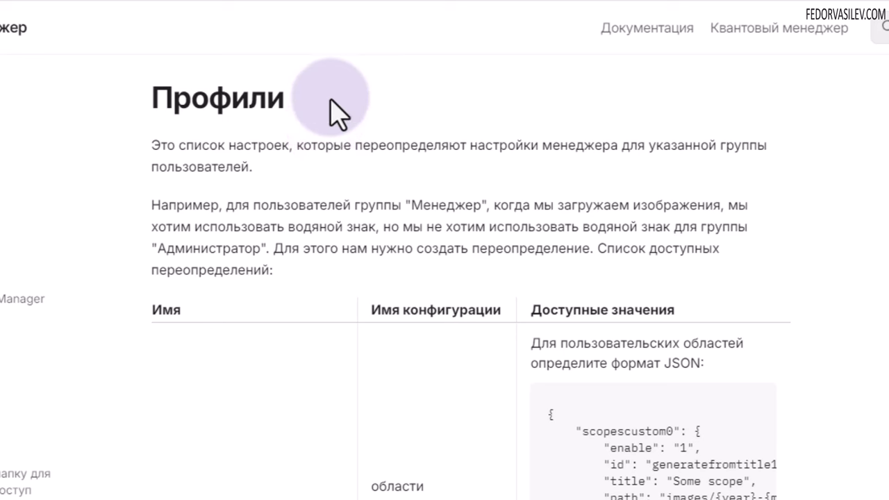
Read the Профили documentation page, covering the watermark example for user groups and the table of available overrides
left_click_drag(255, 227, 391, 226)
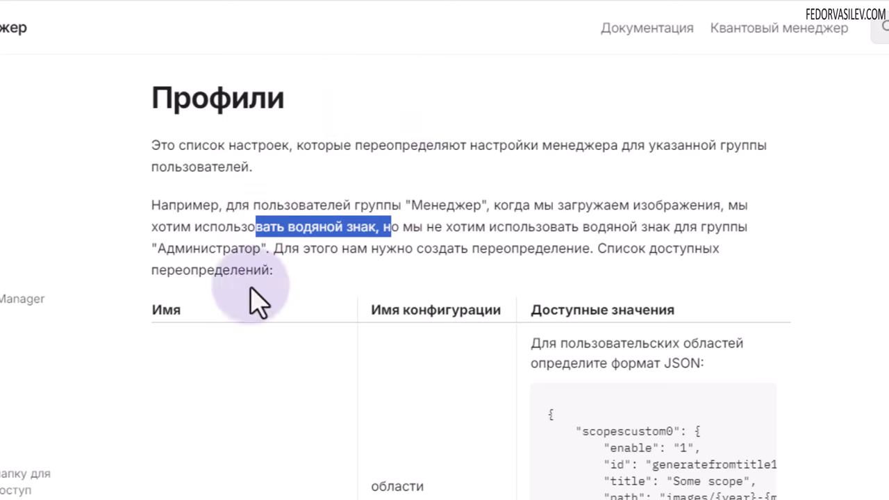
left_click_drag(261, 248, 208, 249)
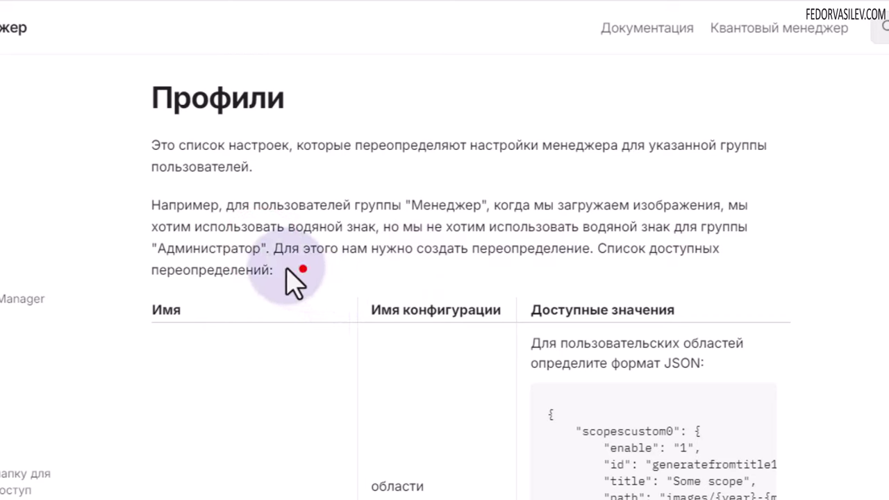
key("ctrl+a")
scroll(445, 306, "down", 10)
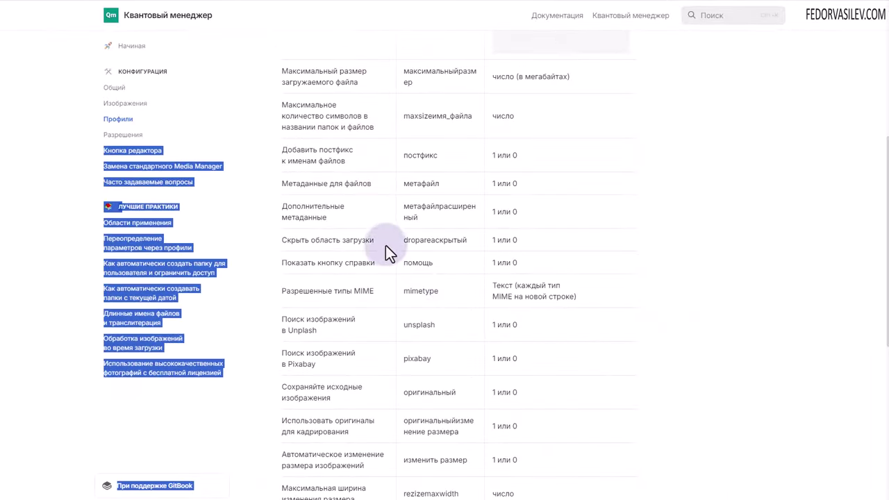
Finish reading the table of available overrides in the documentation and inspect the Права доступа permissions for Super Users in the Quantum Manager configuration
scroll(354, 204, "down", 5)
scroll(505, 410, "up", 15)
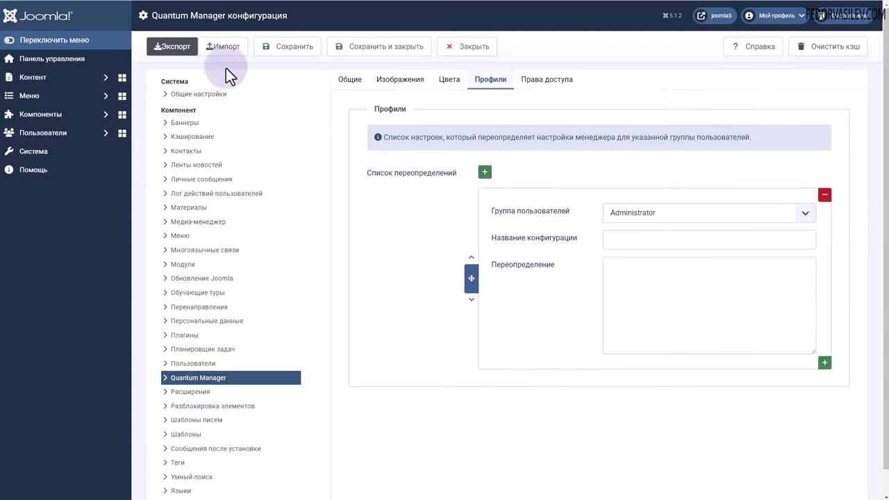
left_click(547, 75)
scroll(615, 377, "down", 3)
scroll(624, 368, "up", 3)
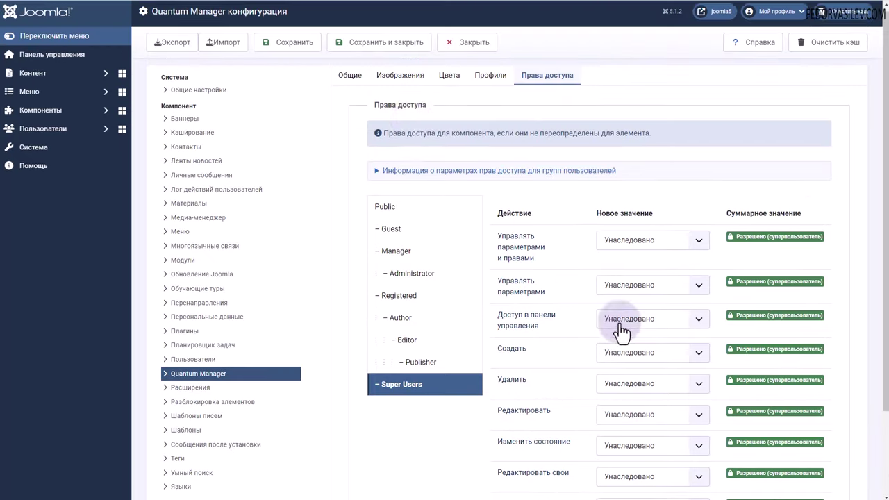
left_click(347, 75)
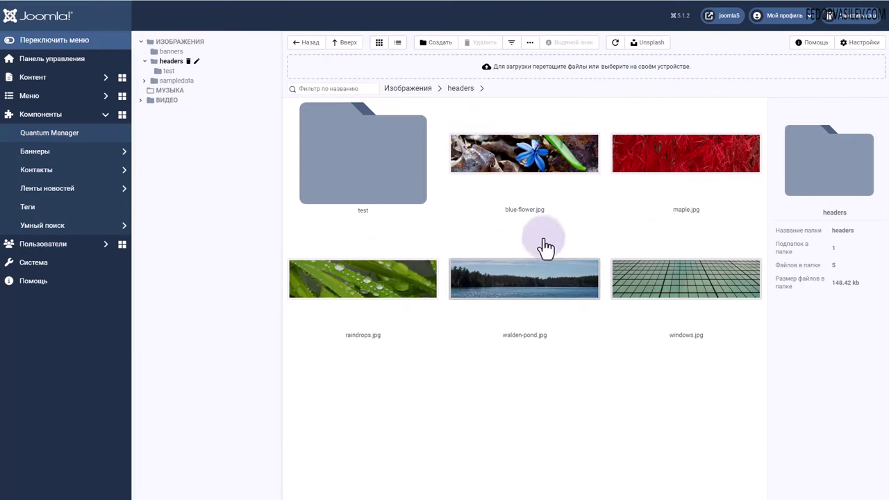
Select blue-flower.jpg in the headers folder and view its file details
left_click(521, 161)
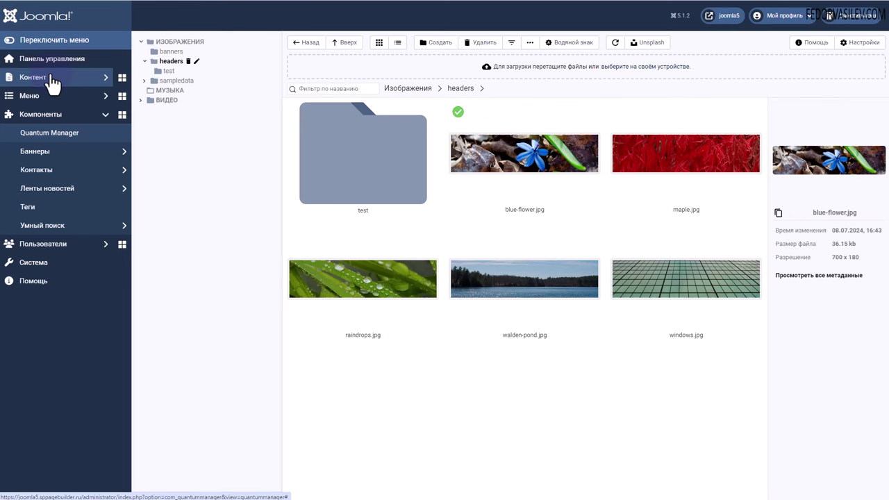
left_click(502, 240)
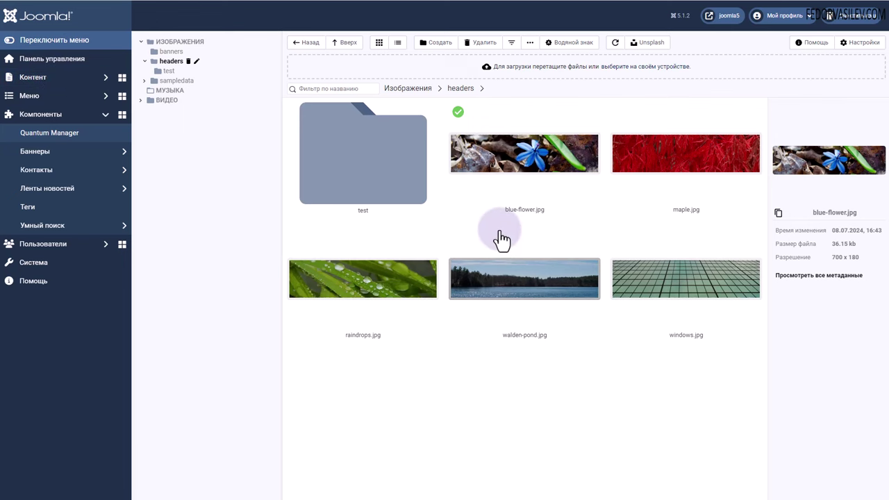
left_click(565, 128)
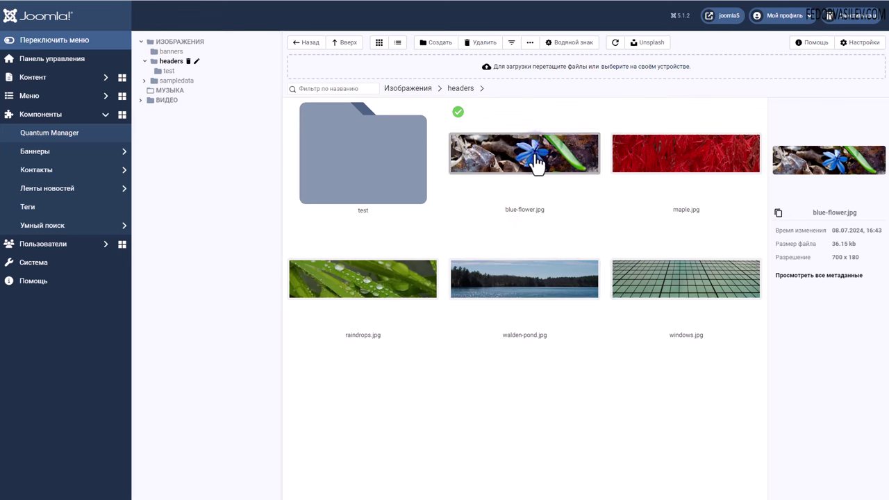
left_click(475, 222)
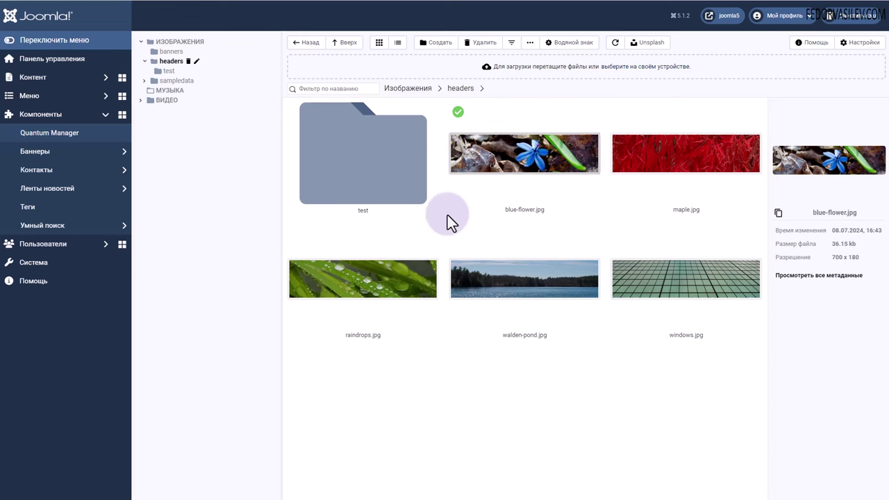
Open the Материалы list of articles
left_click(45, 79)
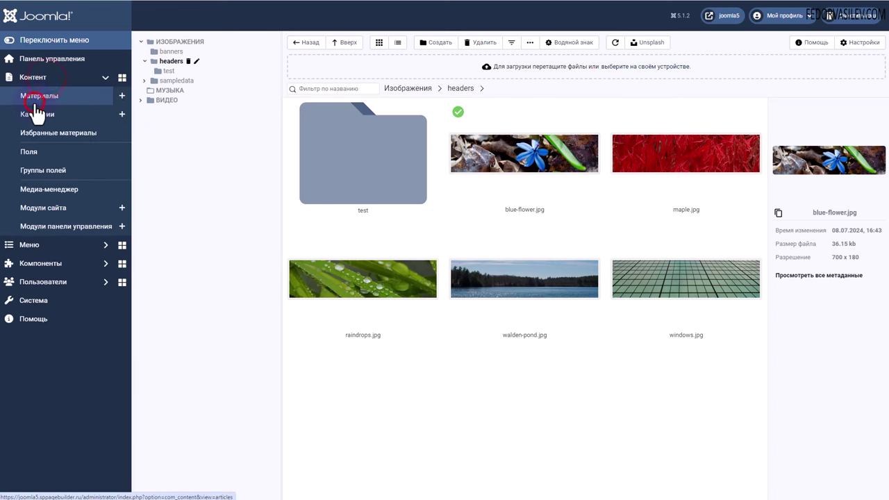
left_click(37, 104)
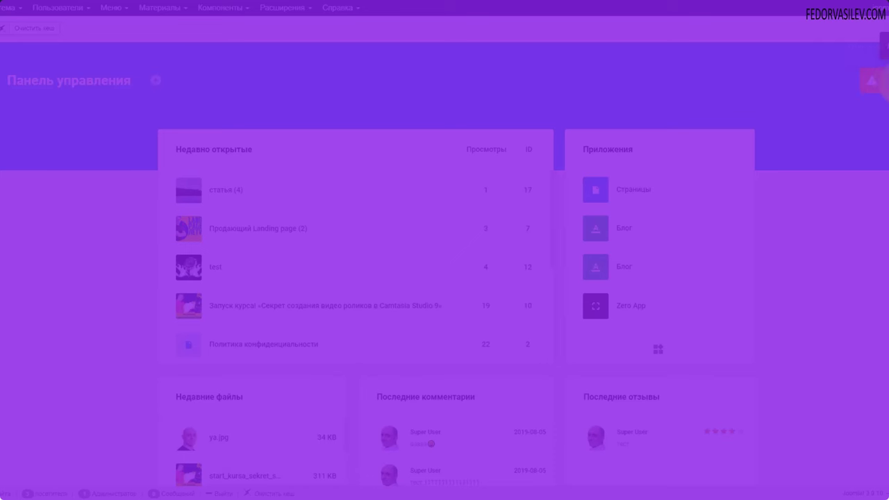
left_click(880, 84)
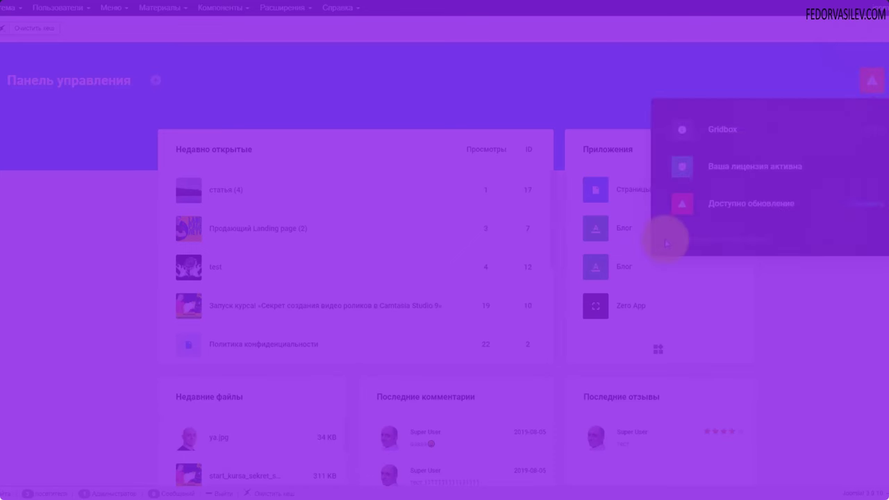
left_click(718, 164)
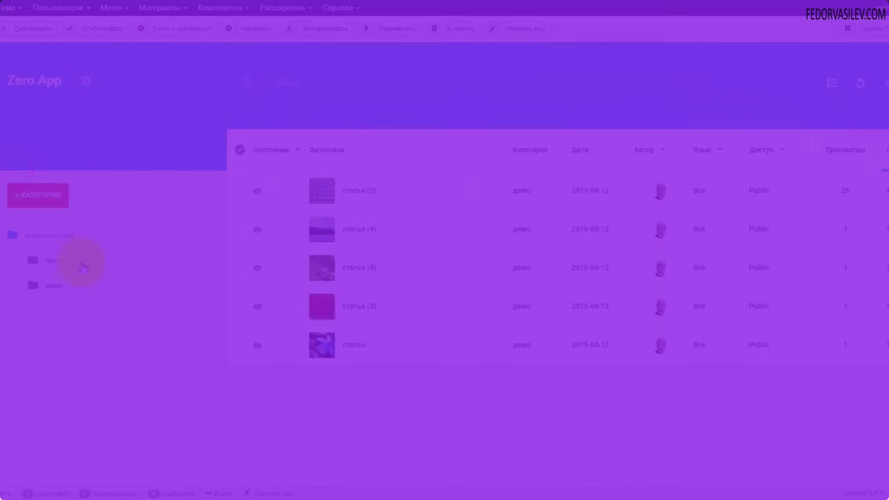
left_click(264, 299)
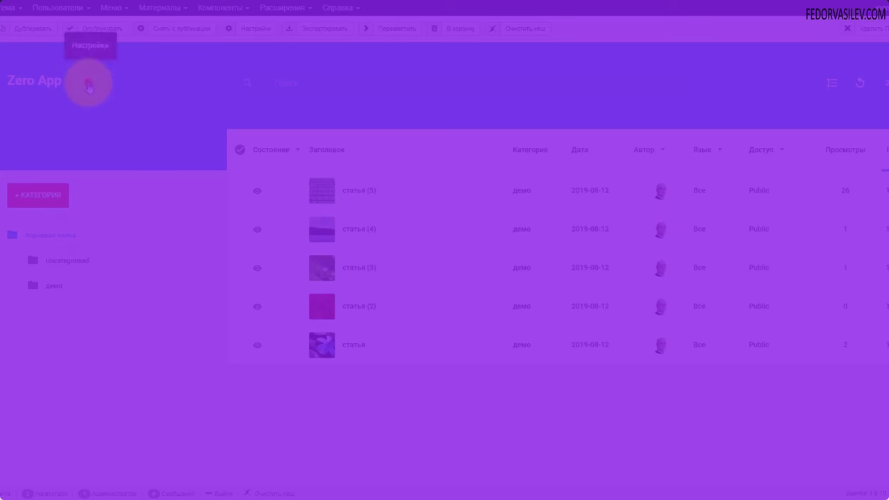